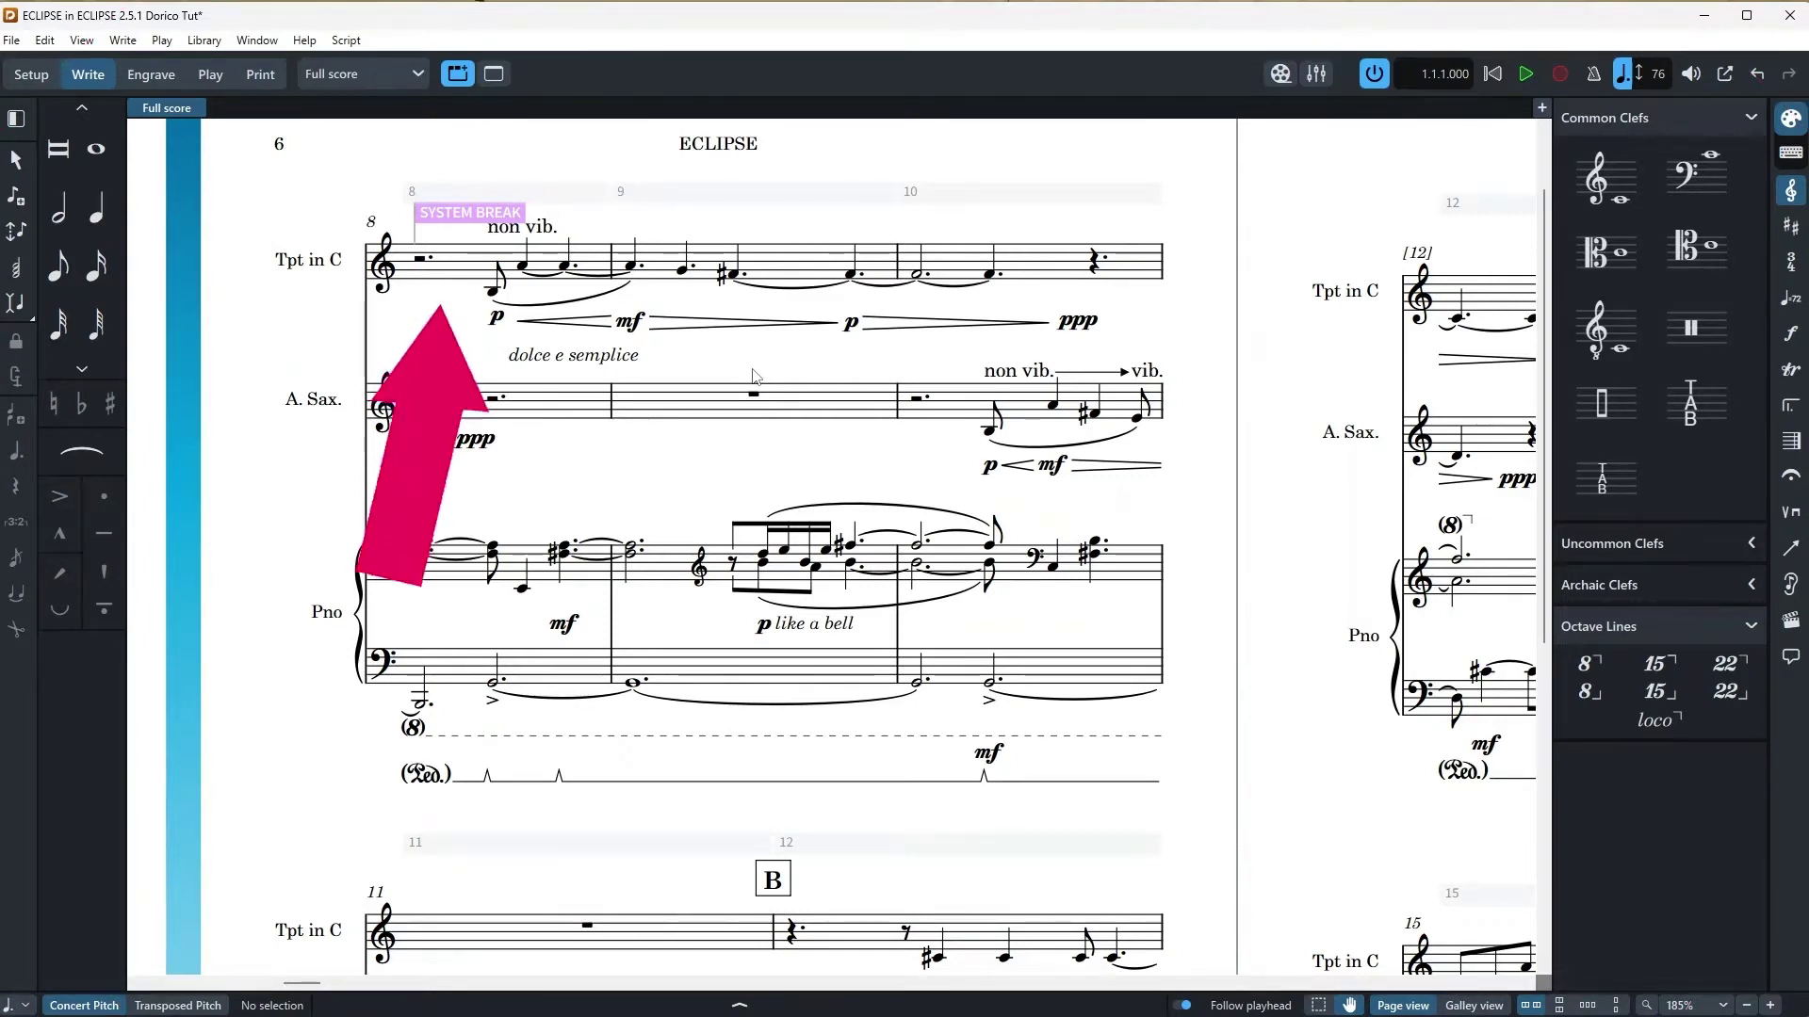
Step: Enter three C4 notes at the start of trumpet bar 8
left_click(420, 262)
key("shift+n")
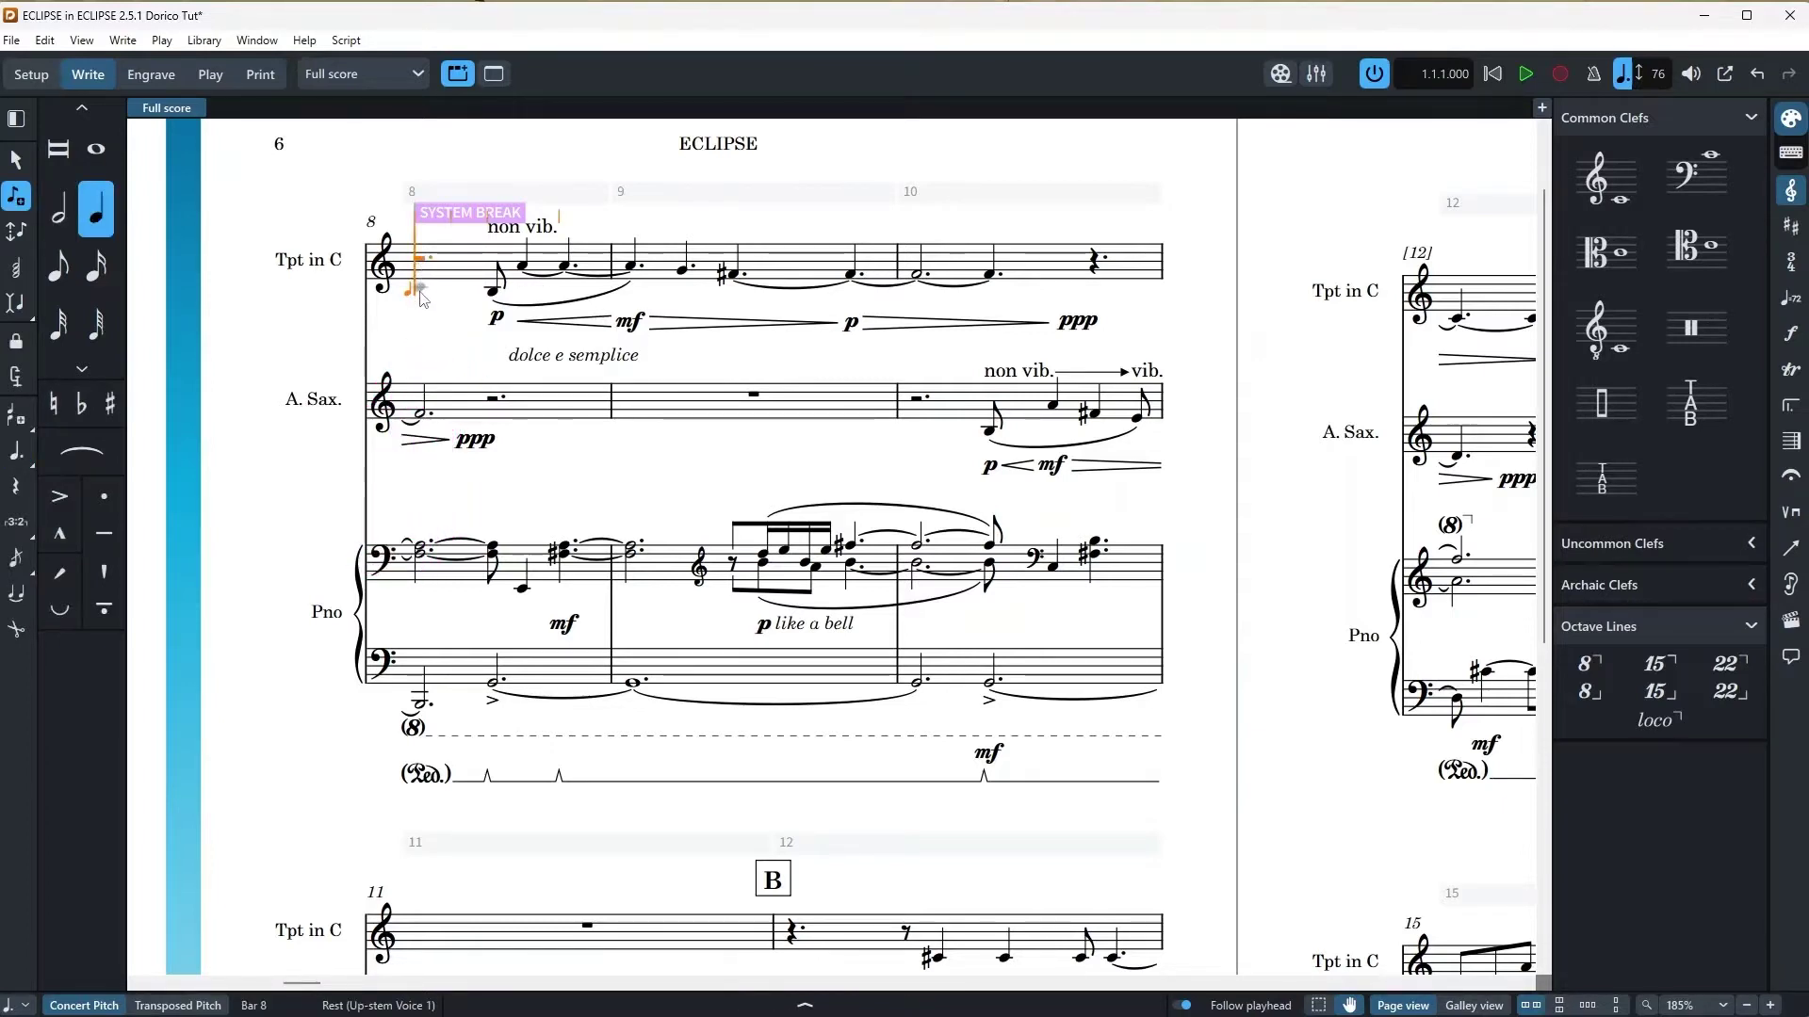
left_click(420, 294)
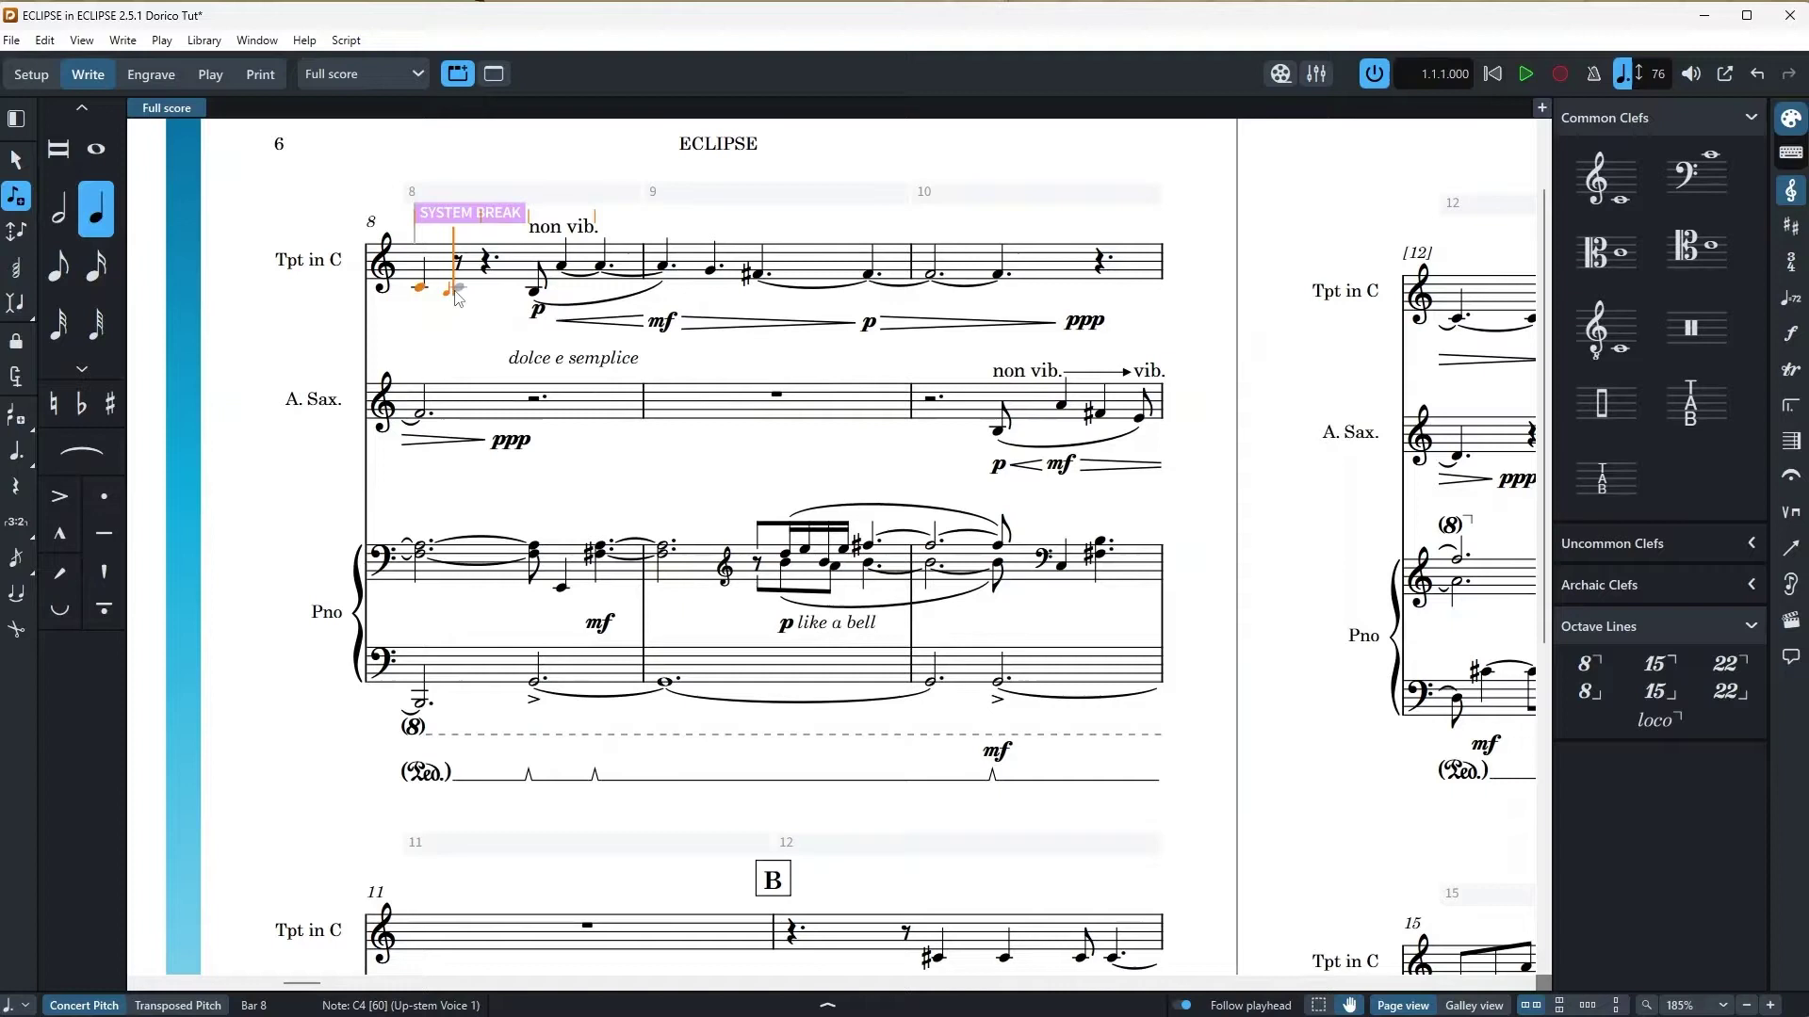
left_click(461, 292)
left_click(510, 292)
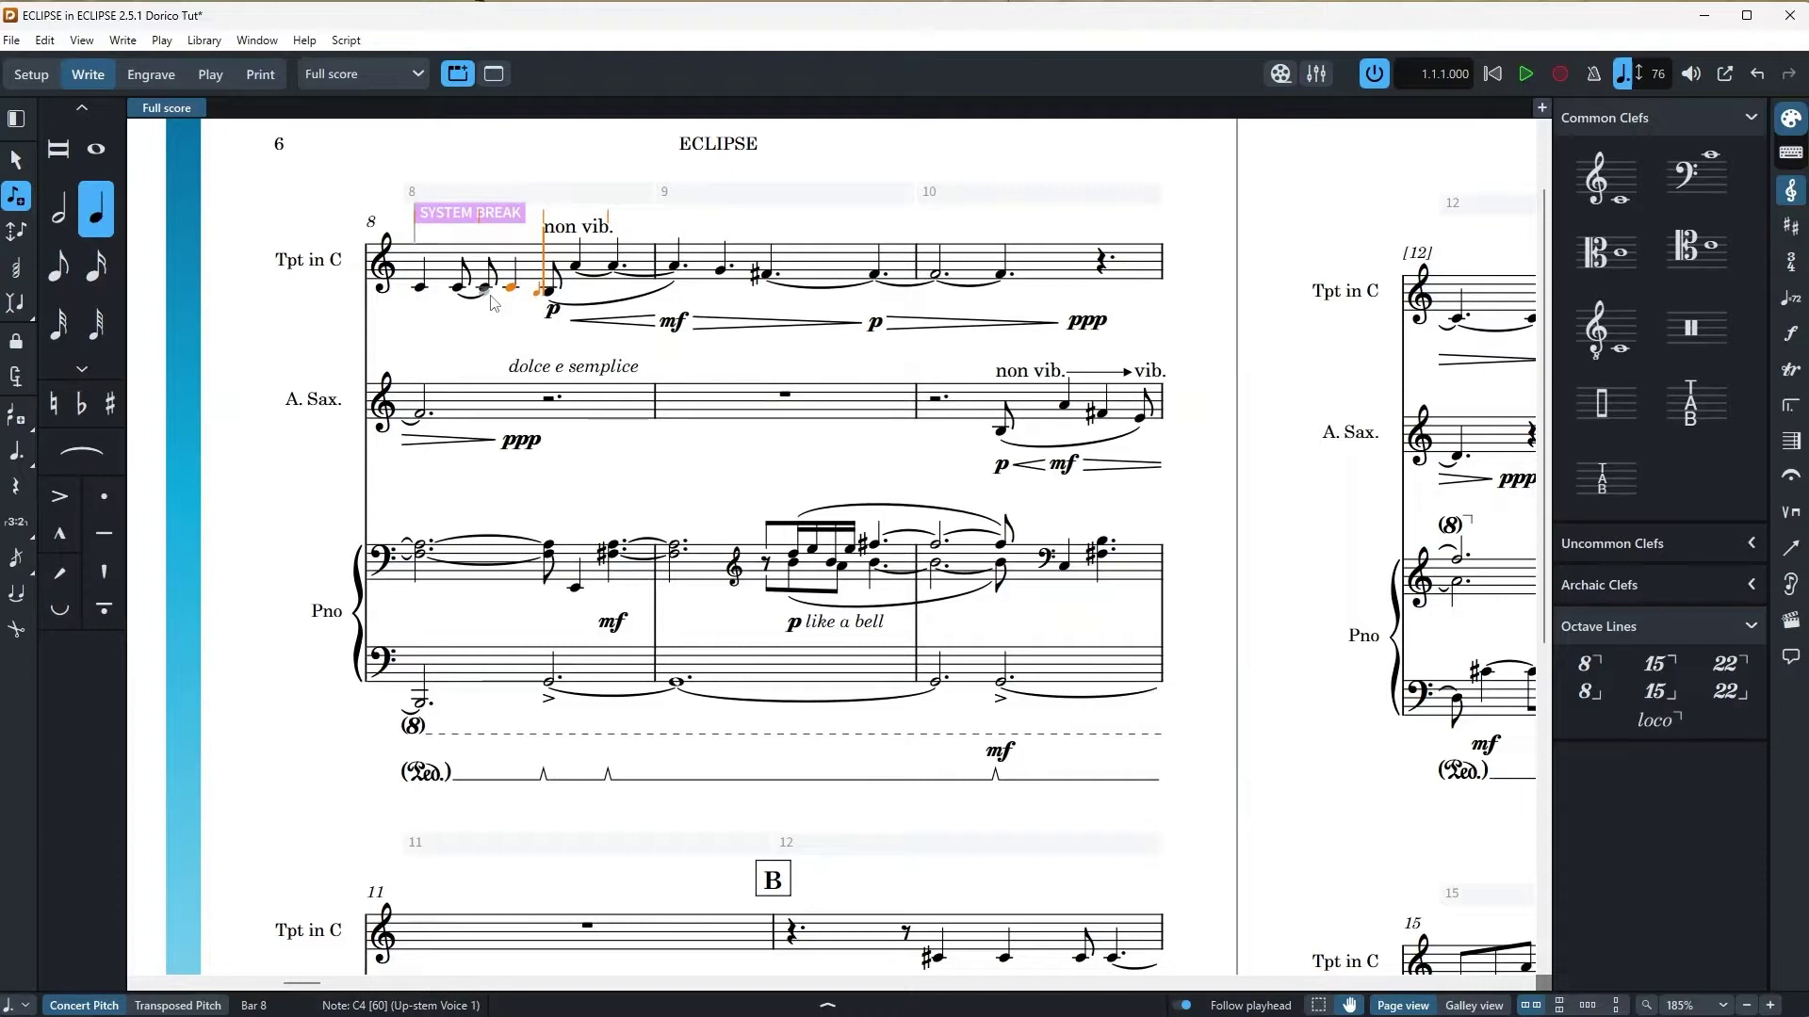
Step: Delete the bar 8 C4 notes and the 'dolce e semplice' text, leaving a rest
key("Escape")
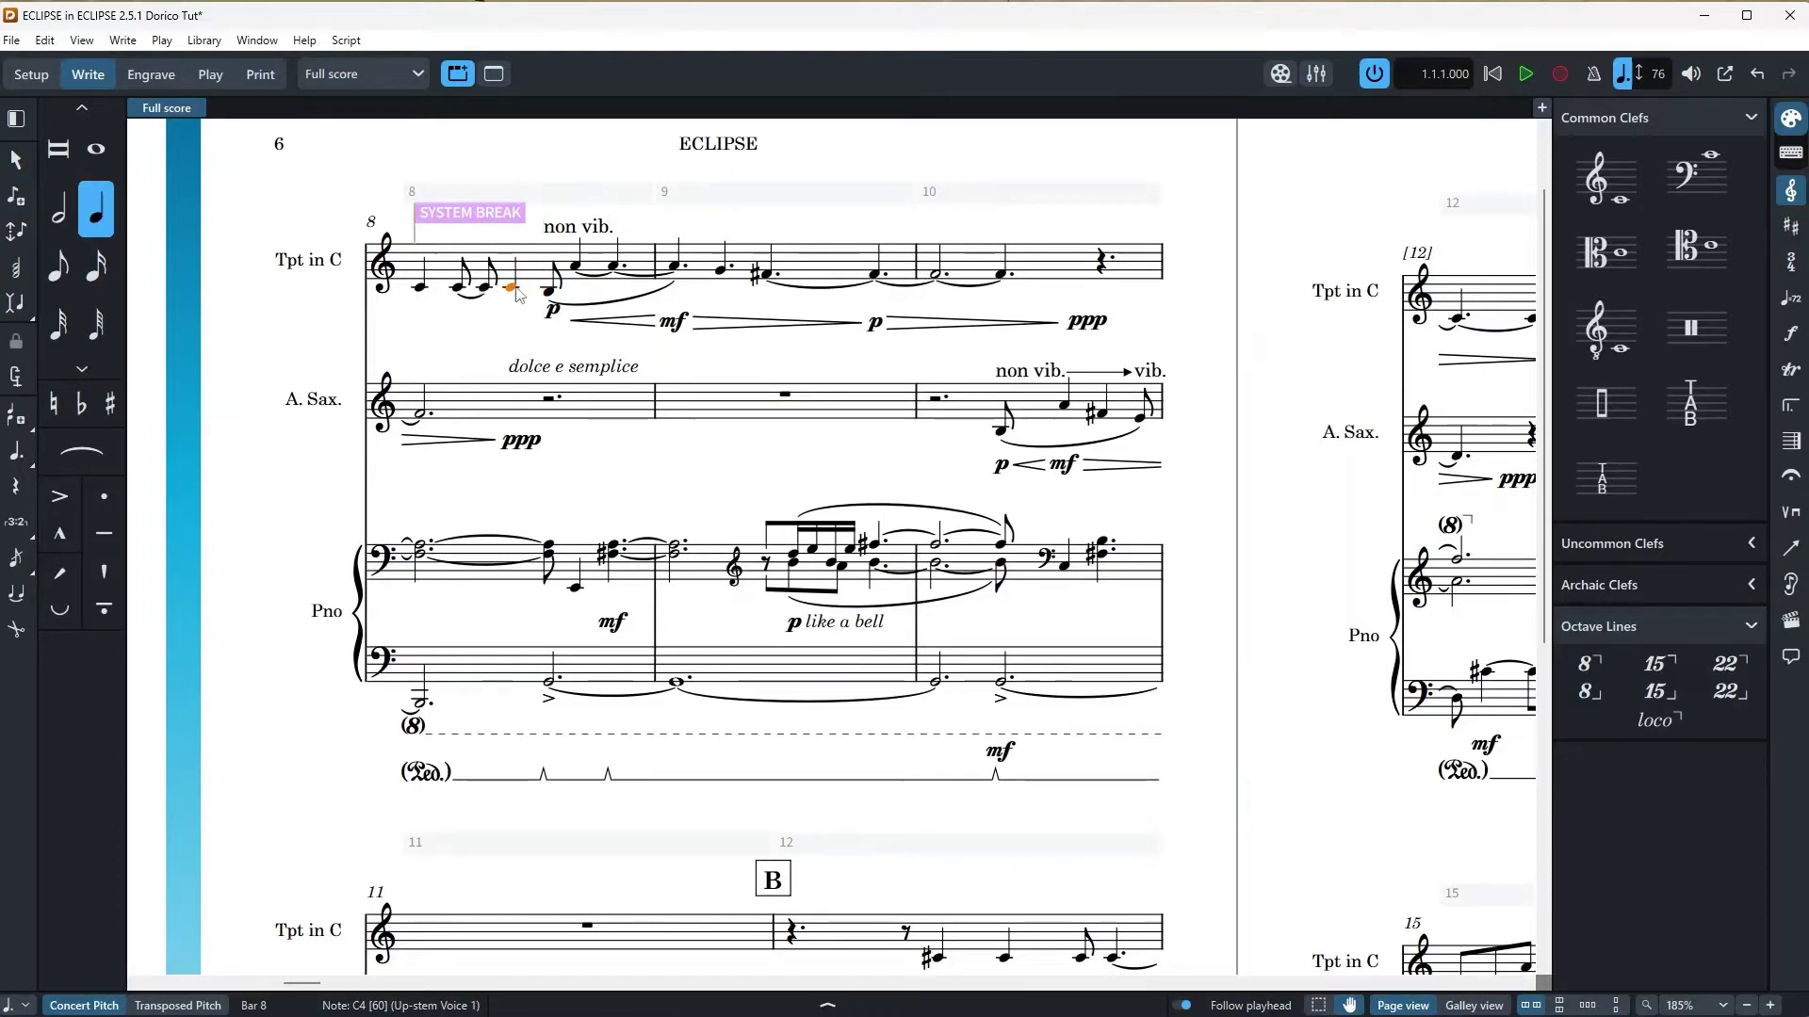
left_click(422, 290, "shift")
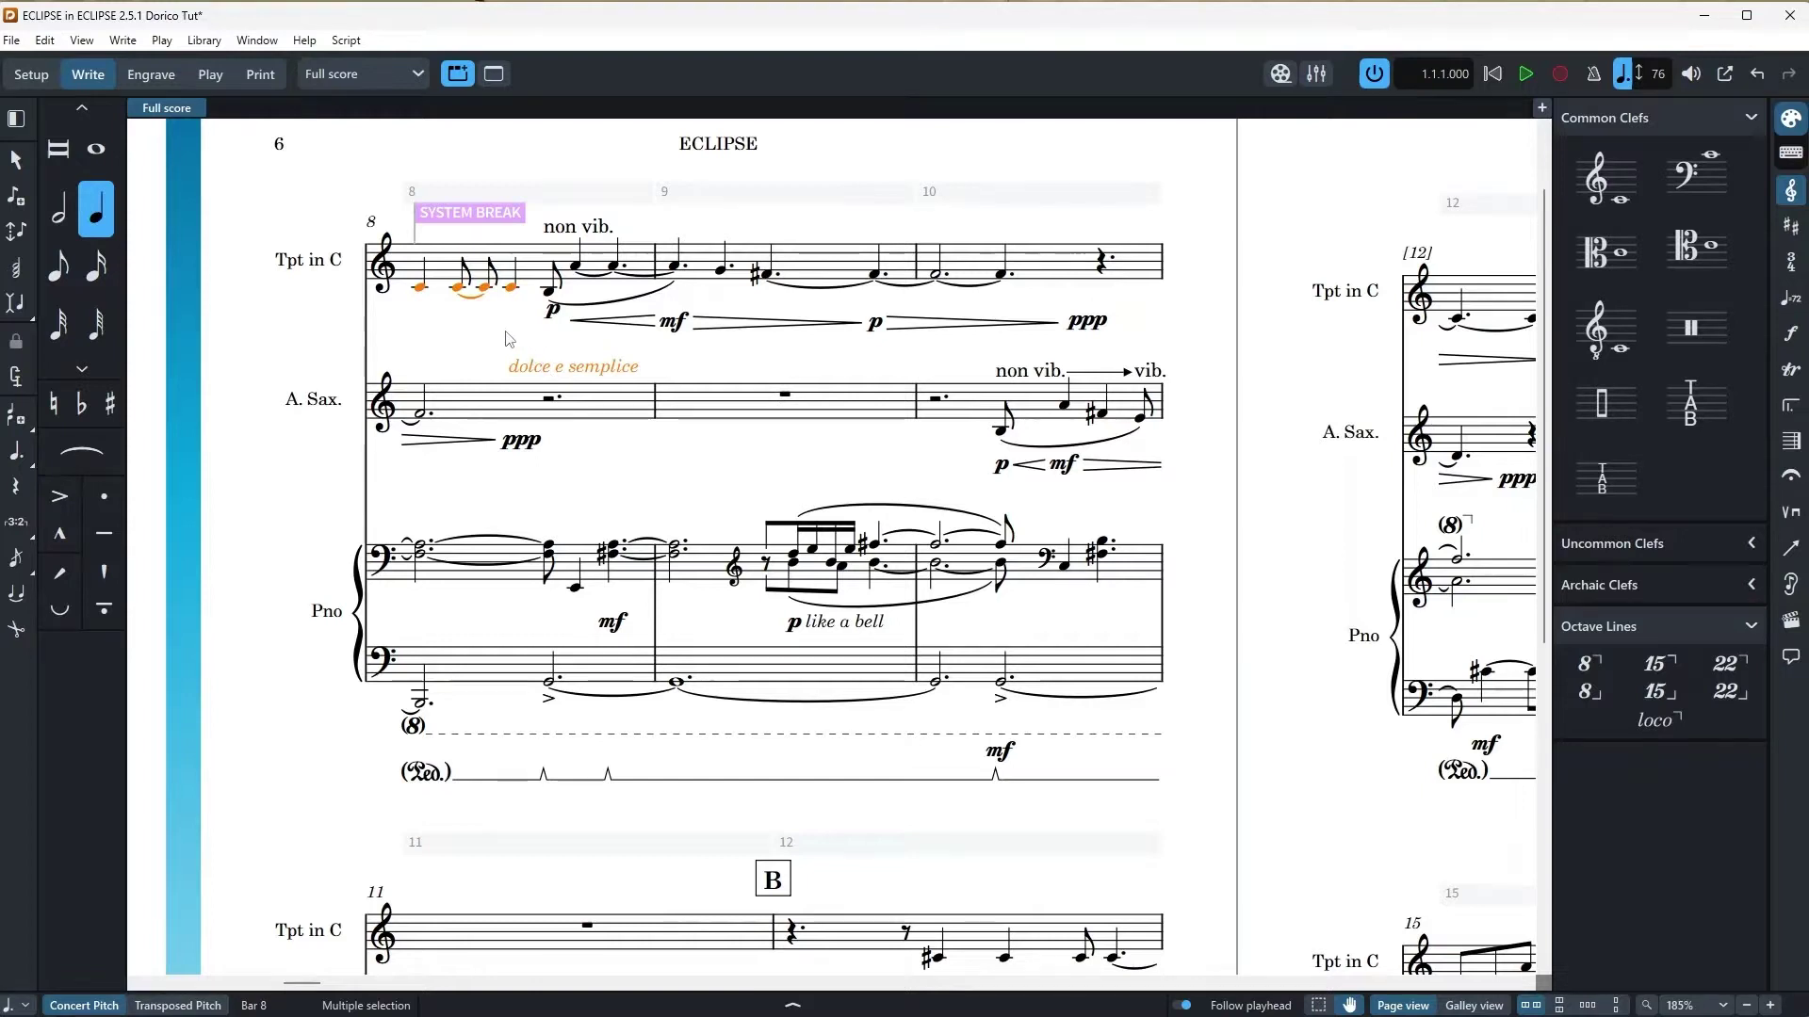
key("Delete")
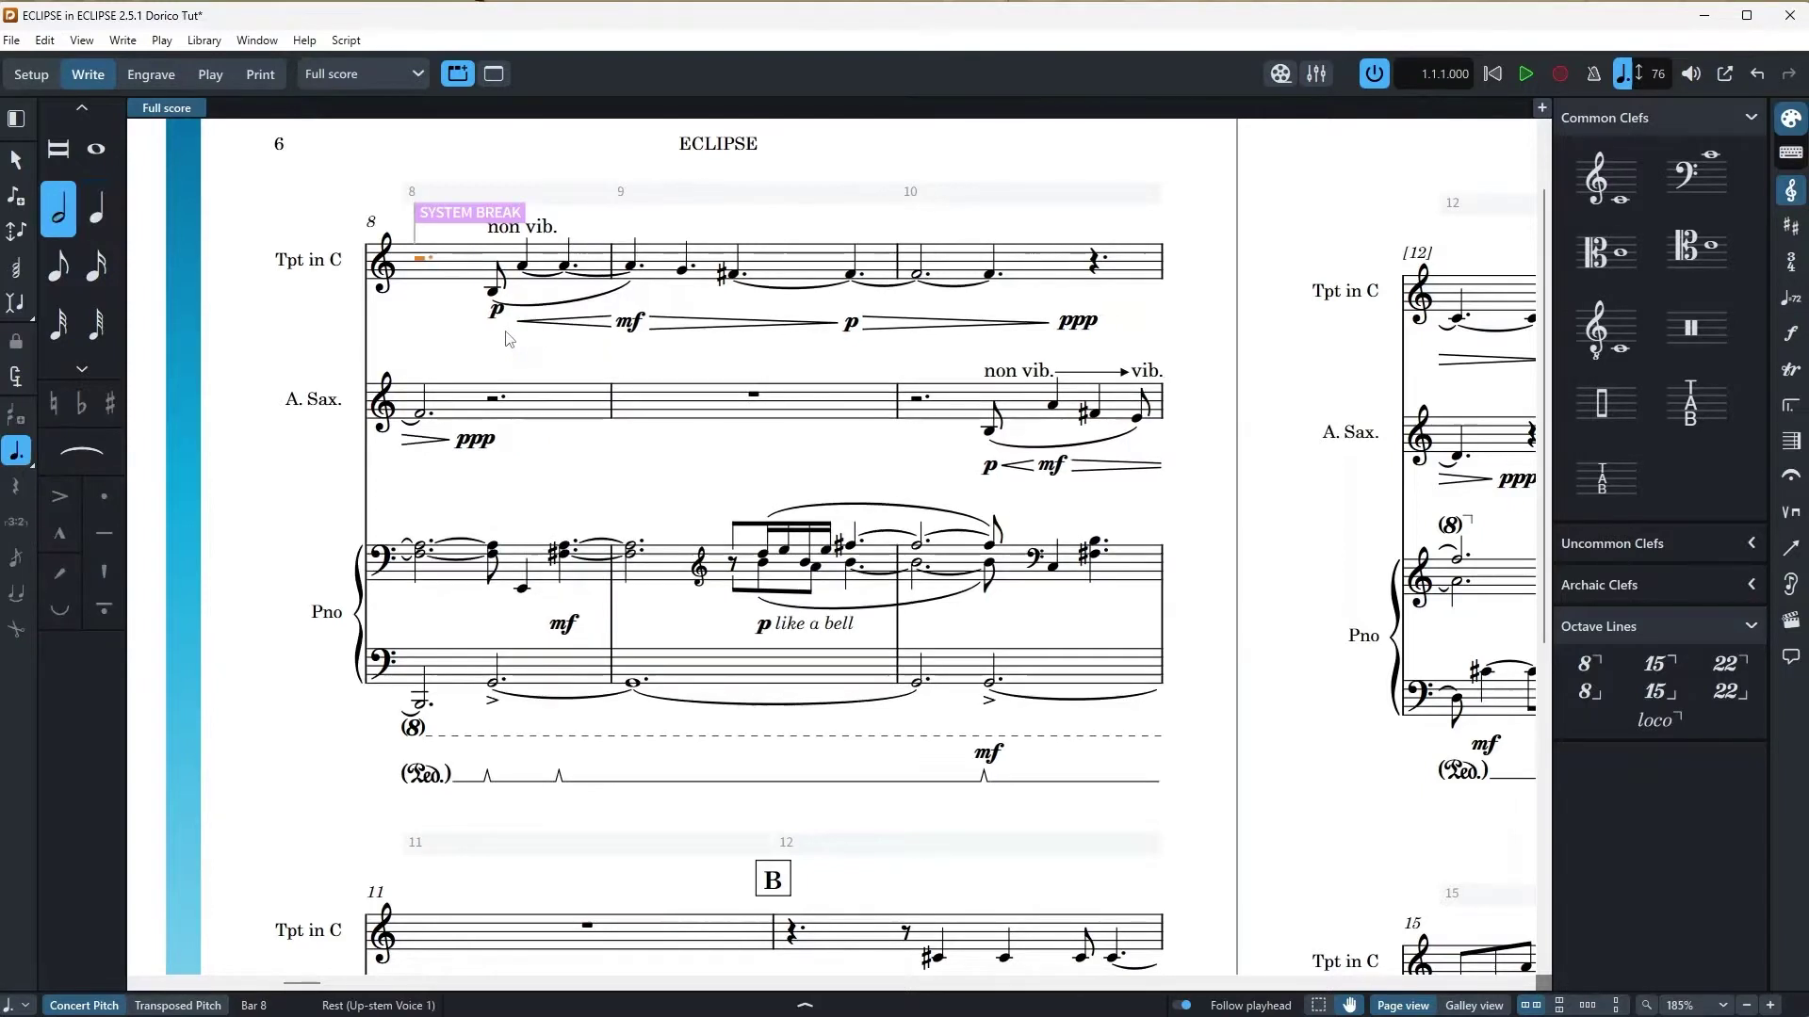
Step: With Insert mode set to Voice, put a C4 half note at the start of trumpet bar 8
left_click(25, 311)
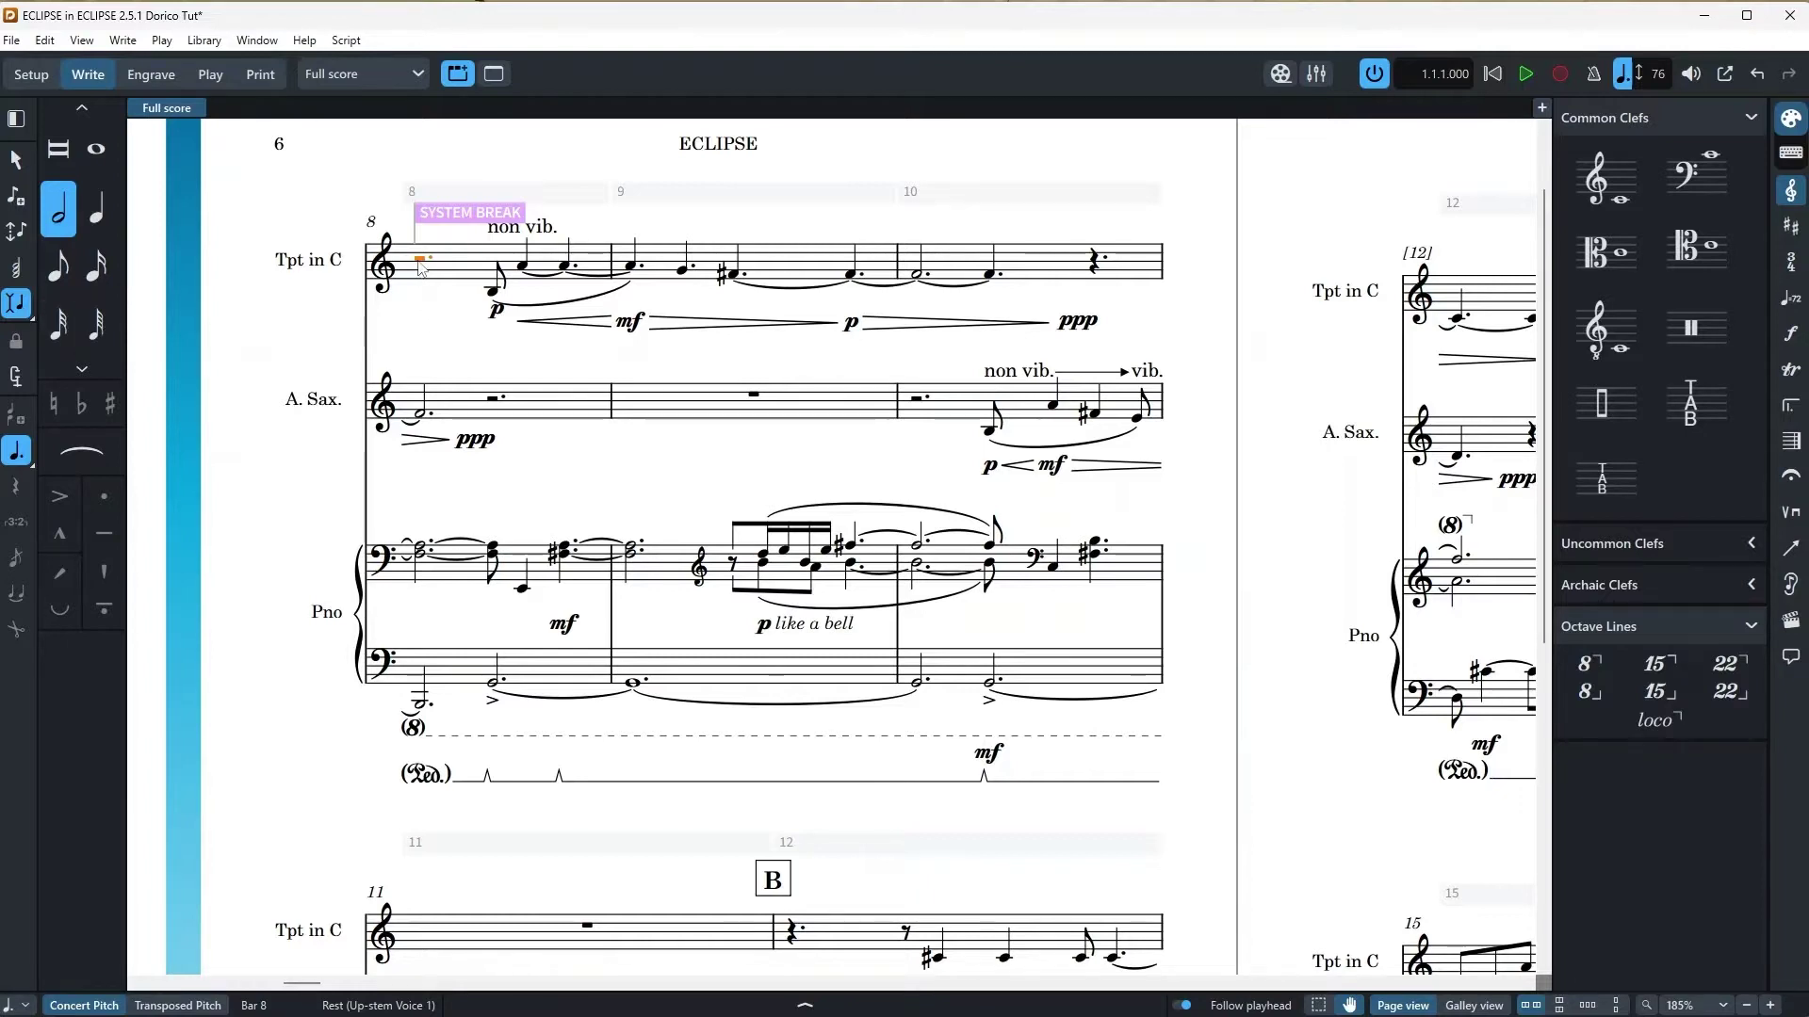
key("6")
key("shift+n")
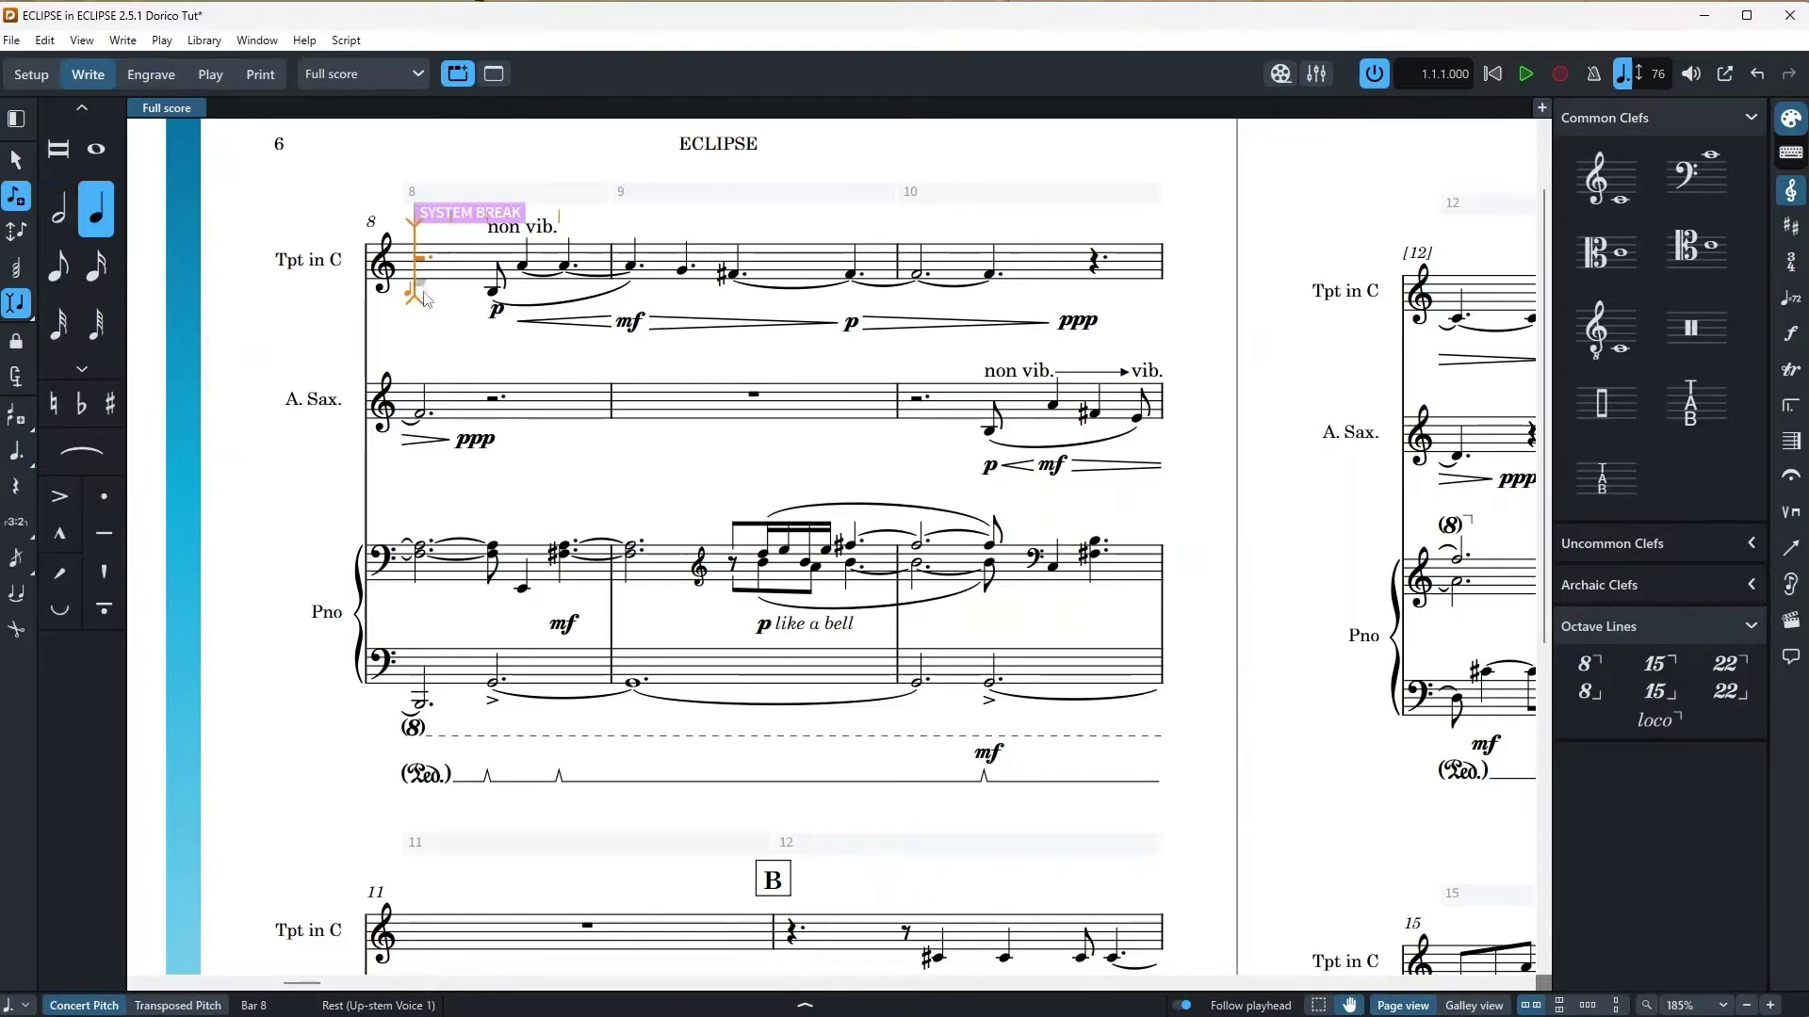
left_click(73, 211)
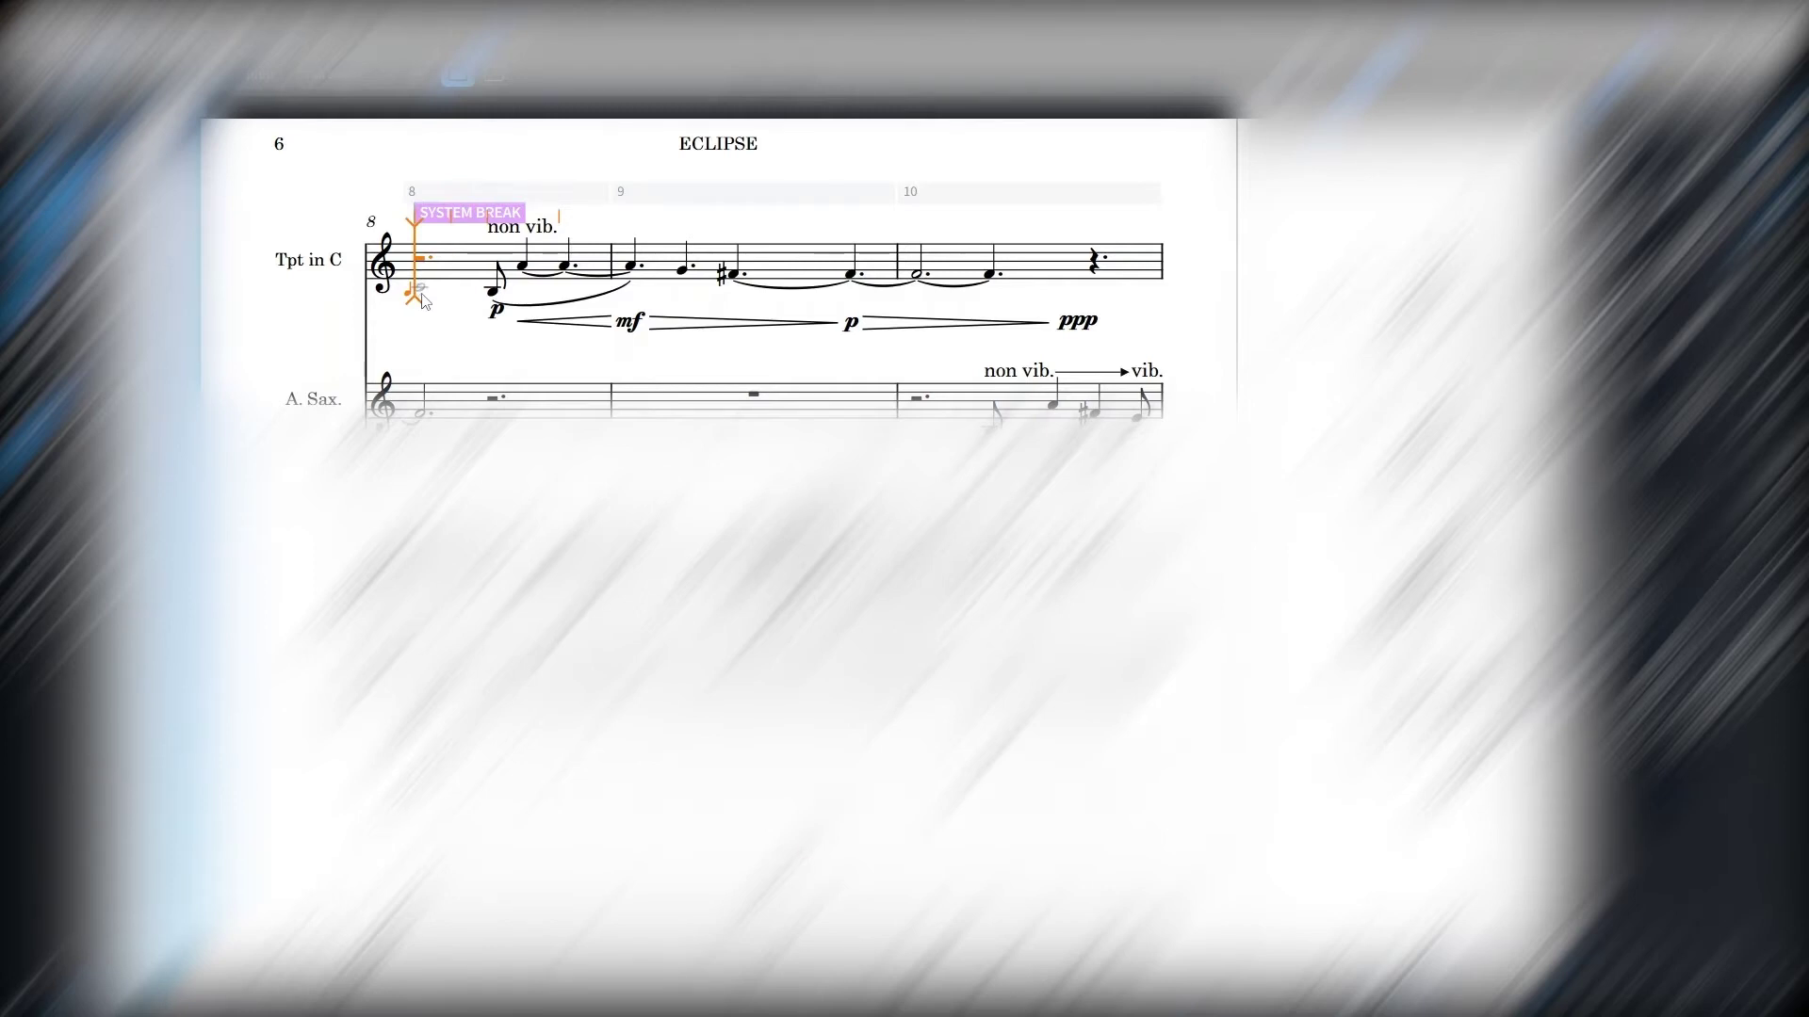
left_click(421, 295)
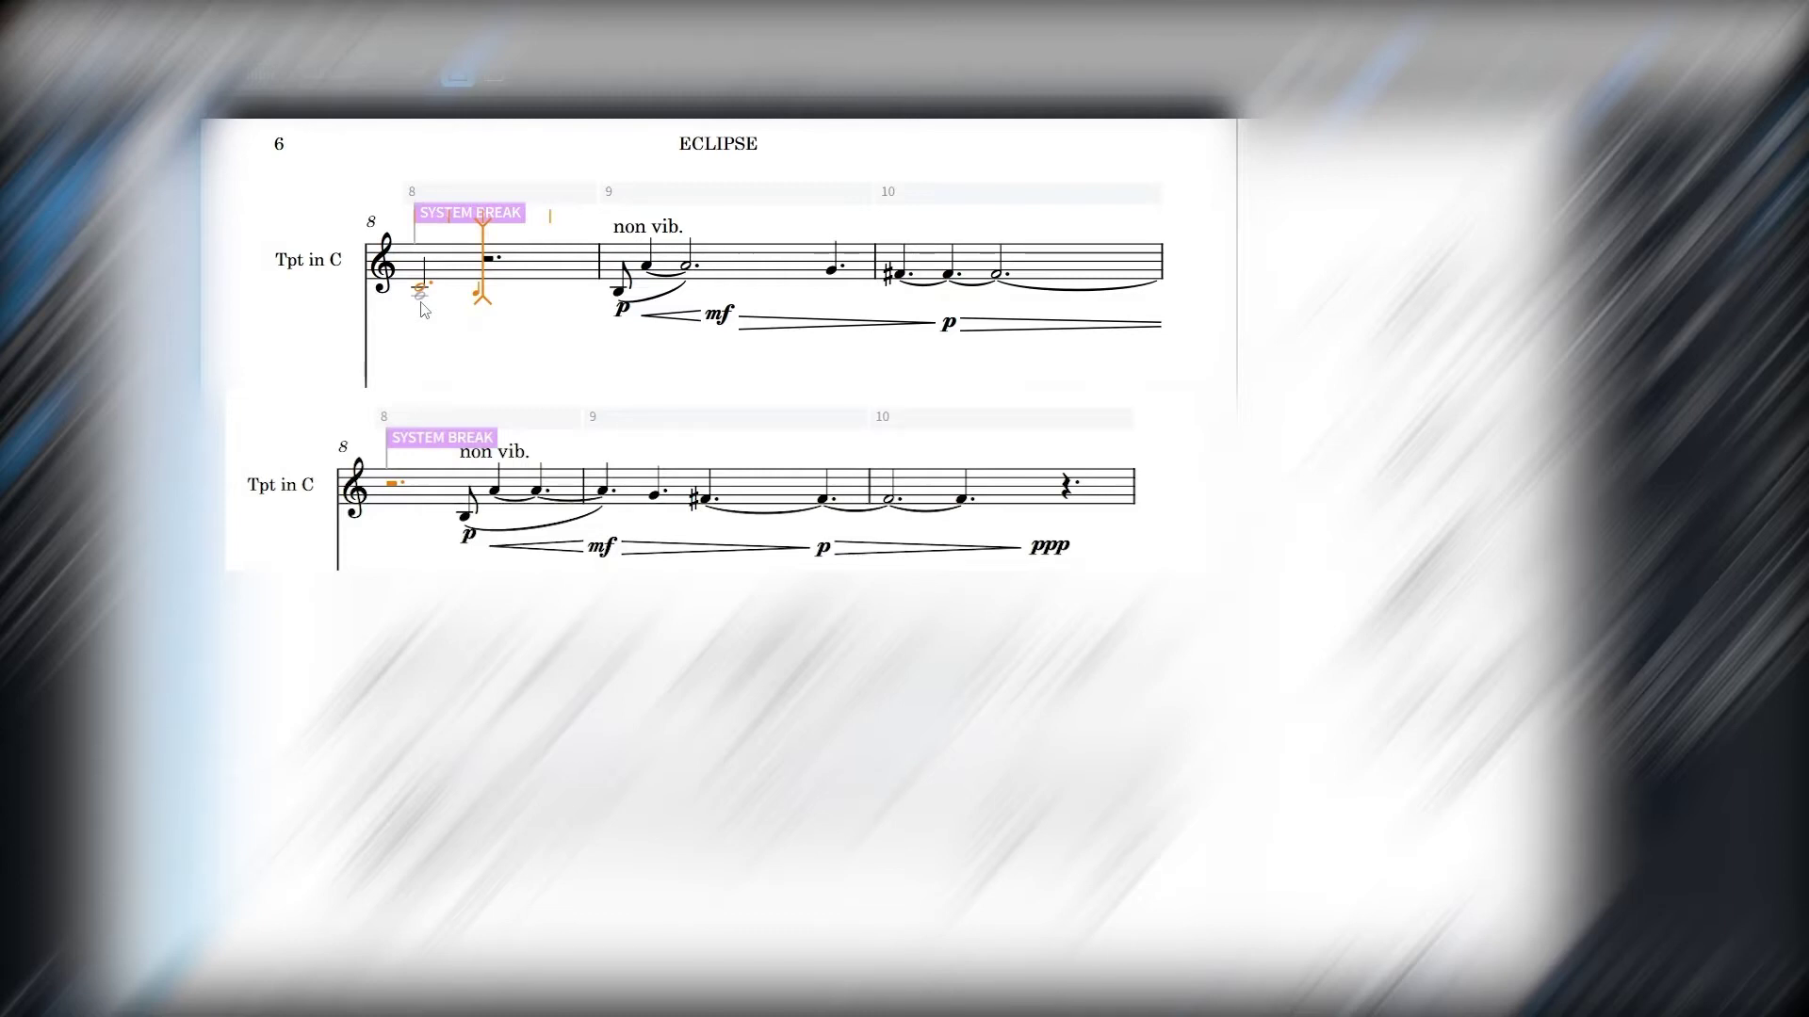
key("Escape")
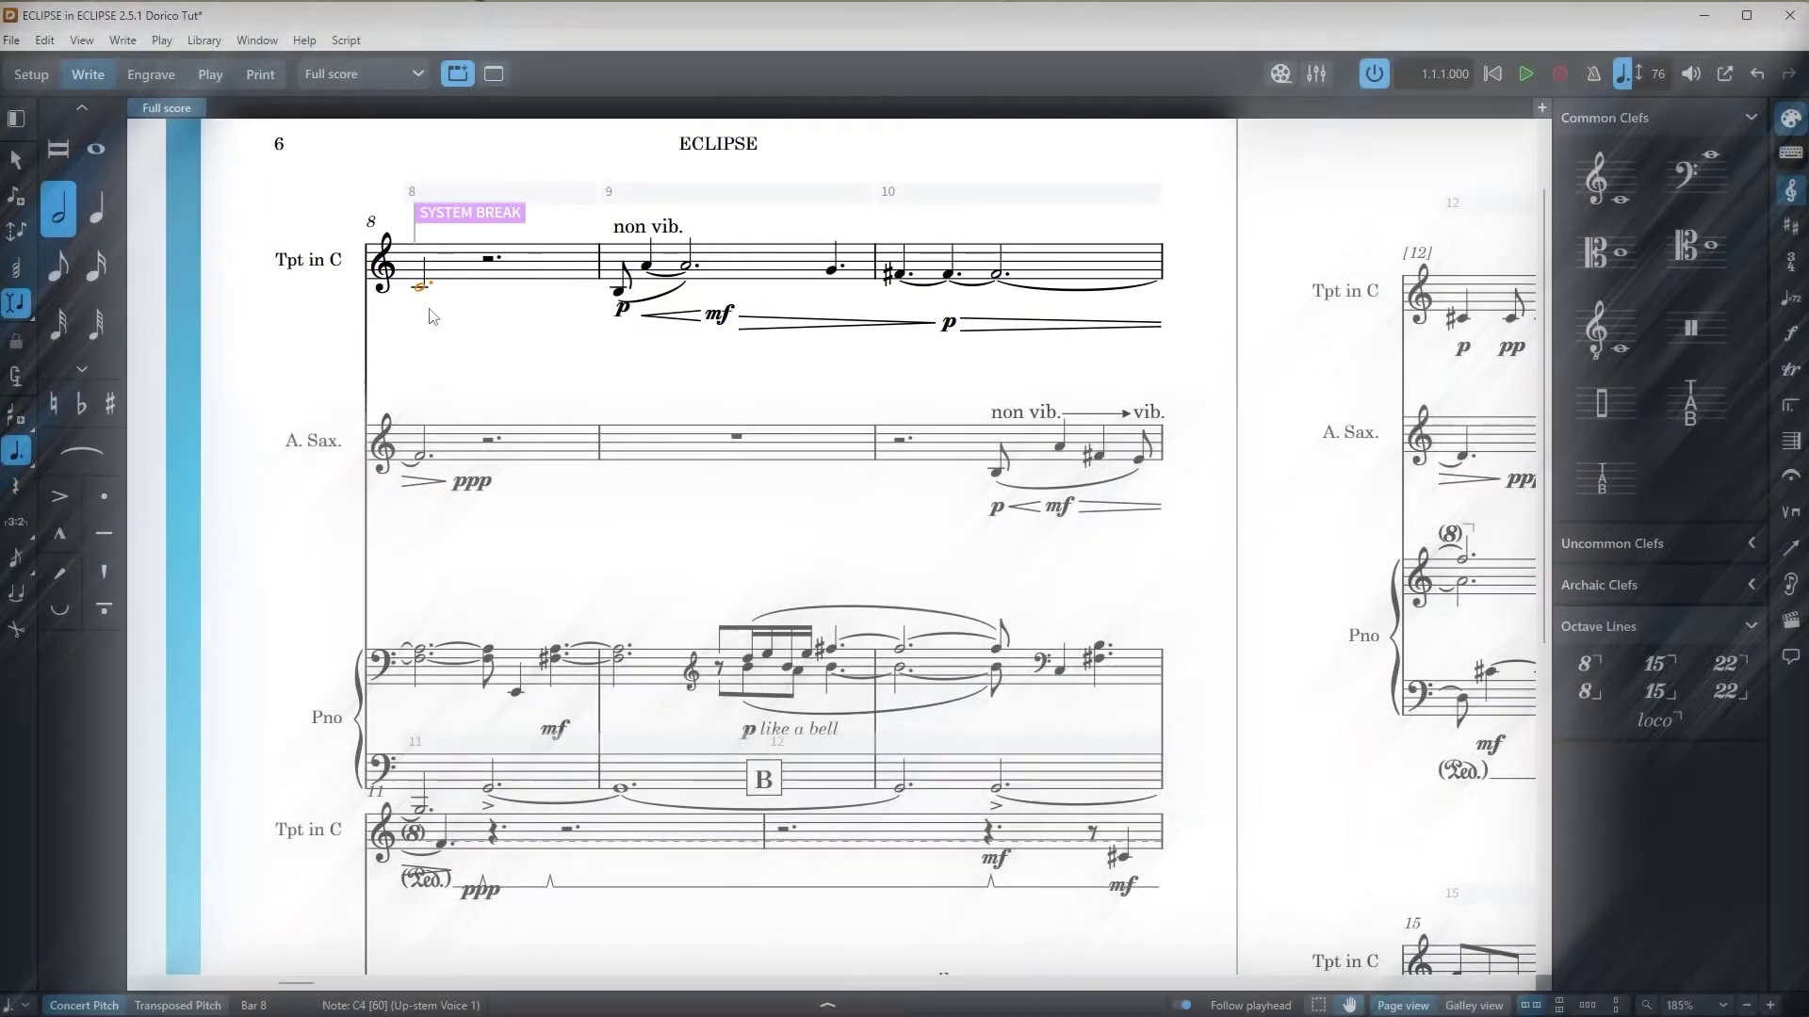
Step: Delete the inserted C4 half note in trumpet bar 8, leaving a rest
key("Escape")
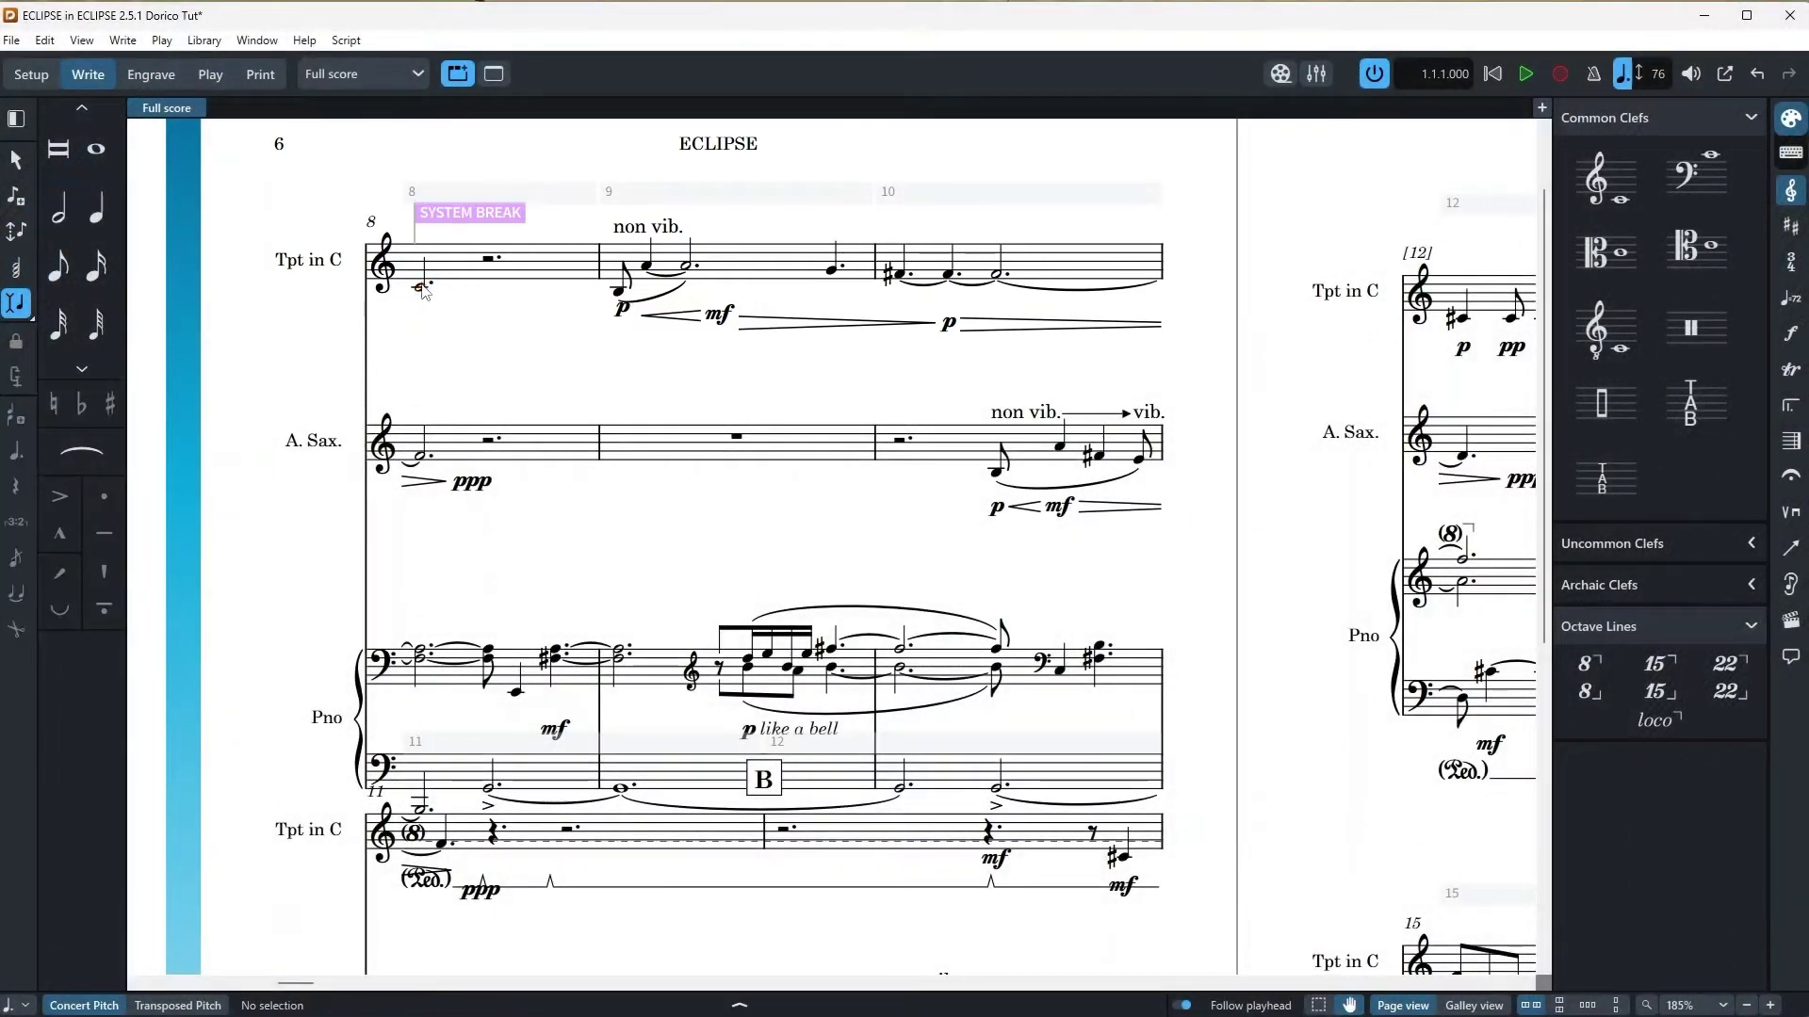
left_click(420, 287)
left_click(17, 305)
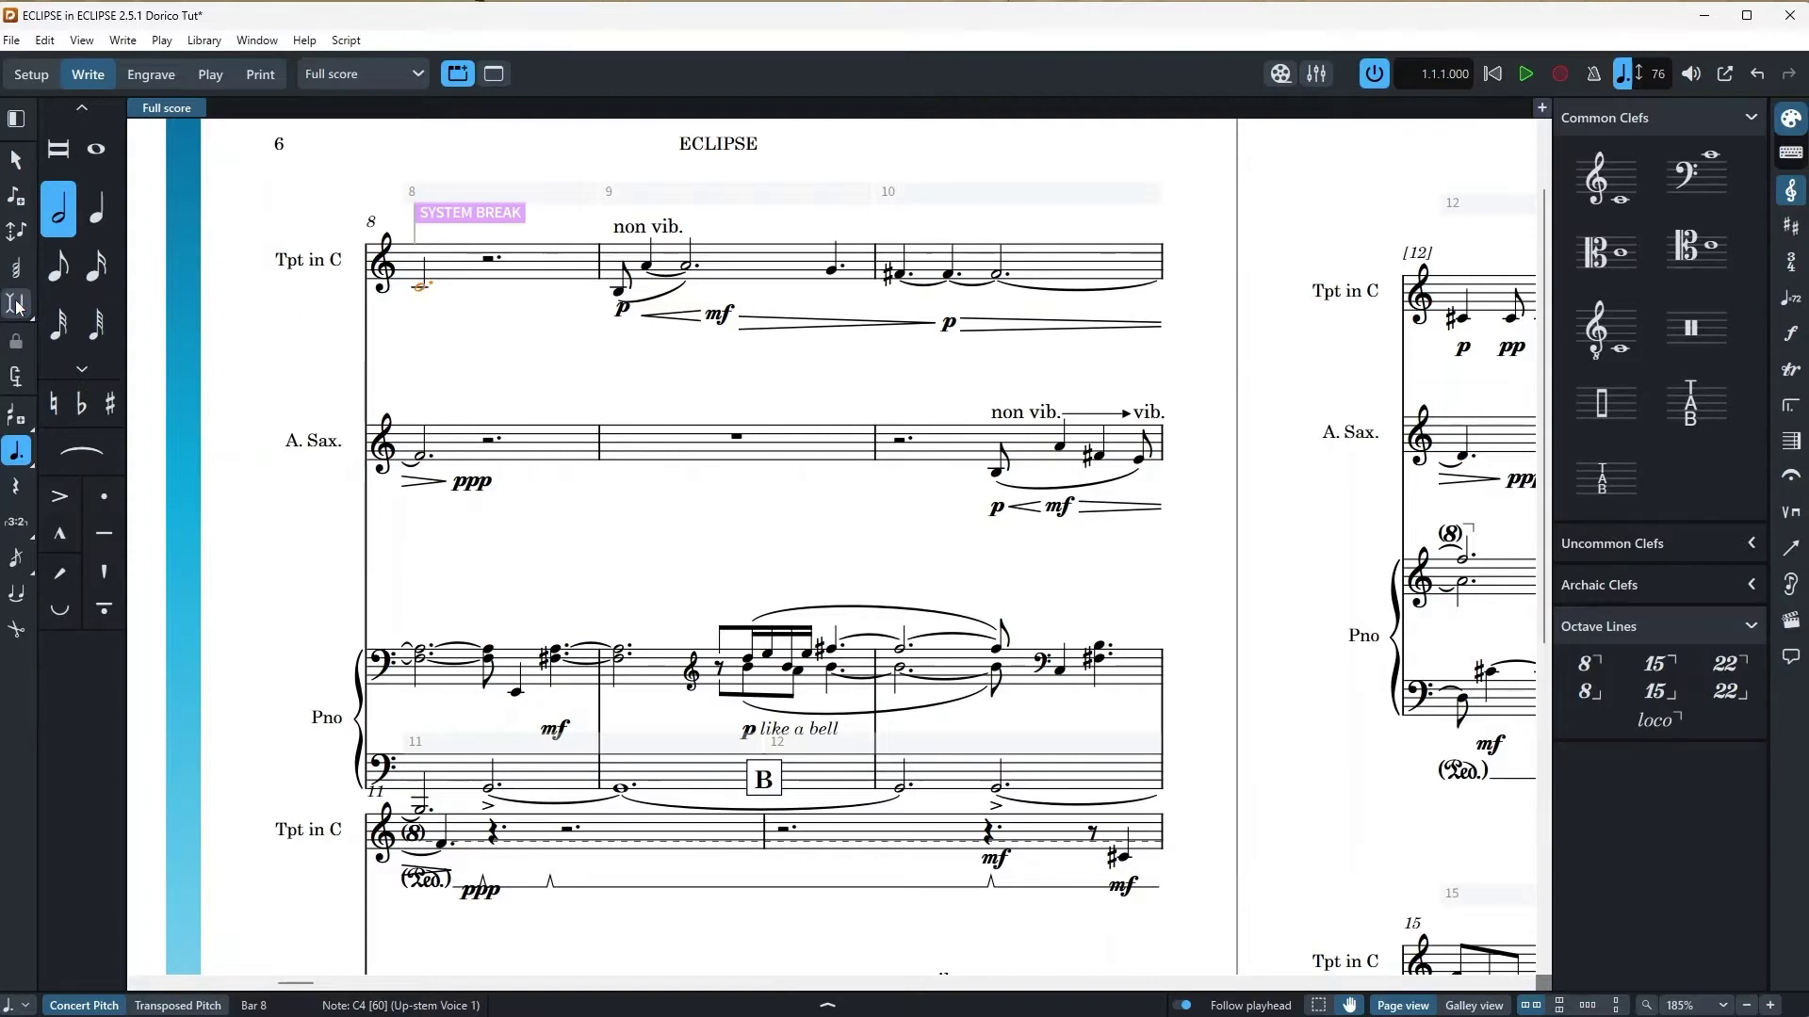
key("Delete")
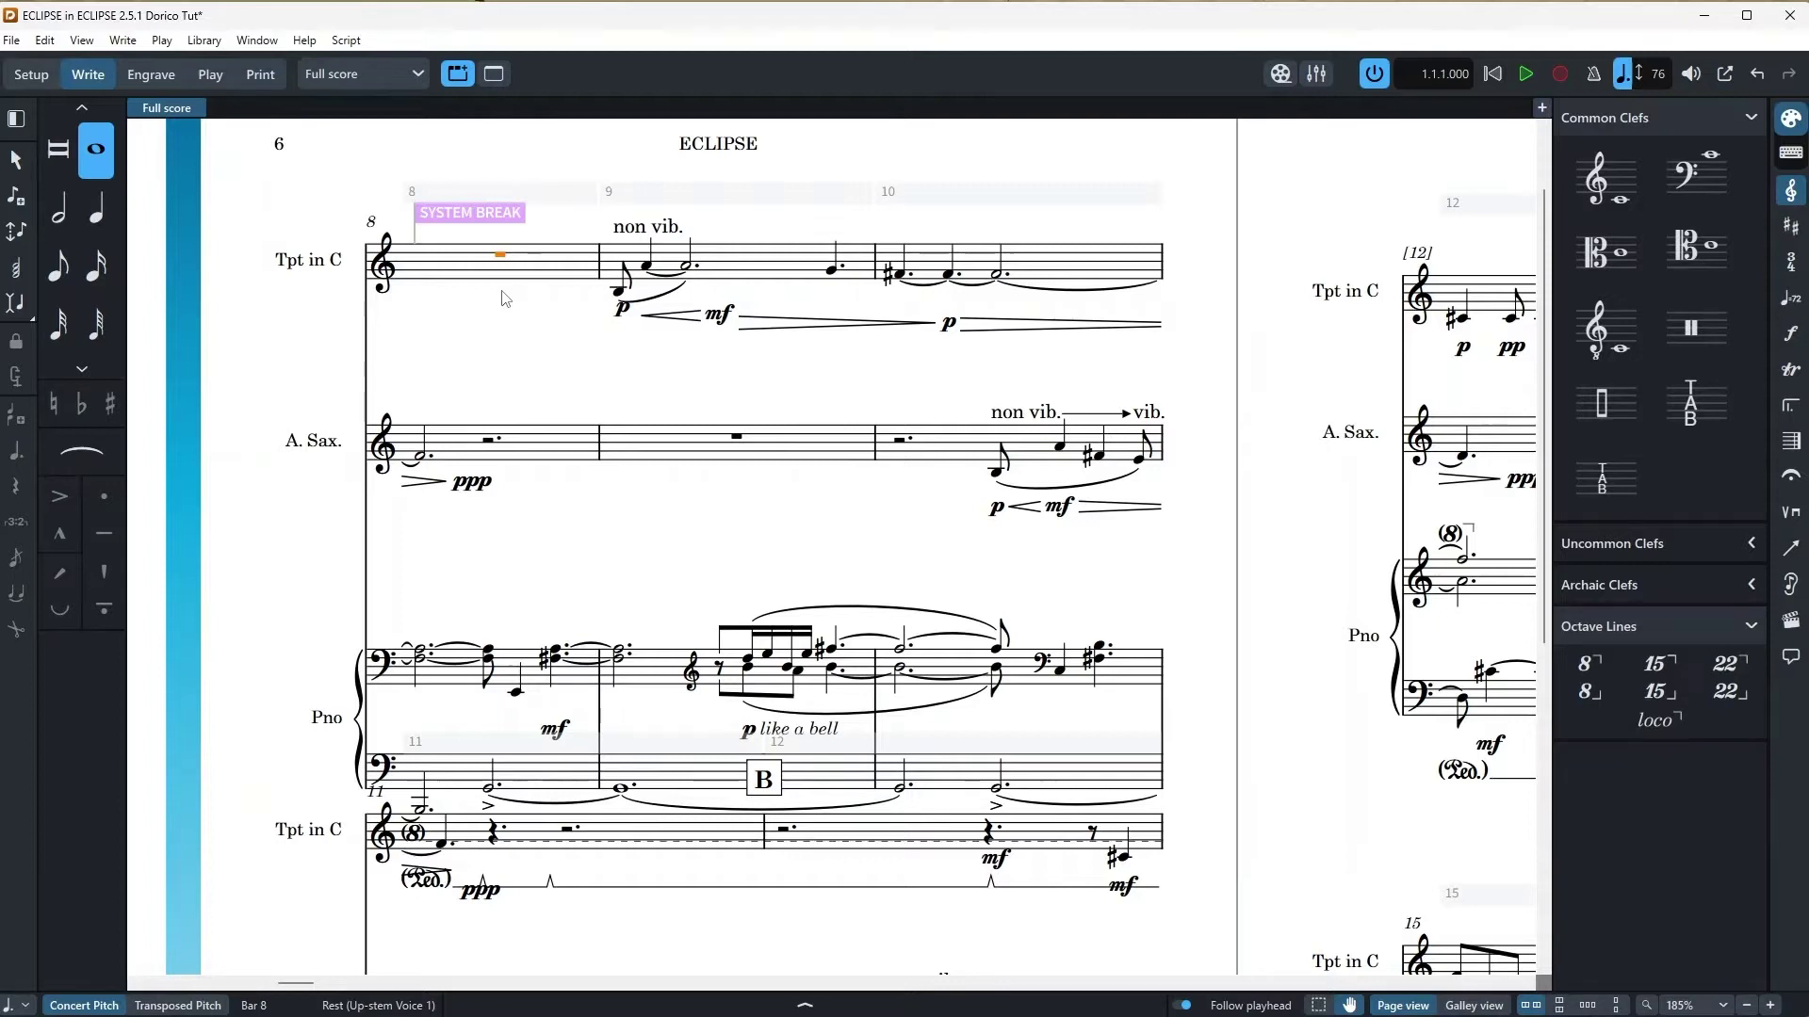
Step: Restore the deleted C4 half note in trumpet bar 8
key("6")
key("period")
key("c")
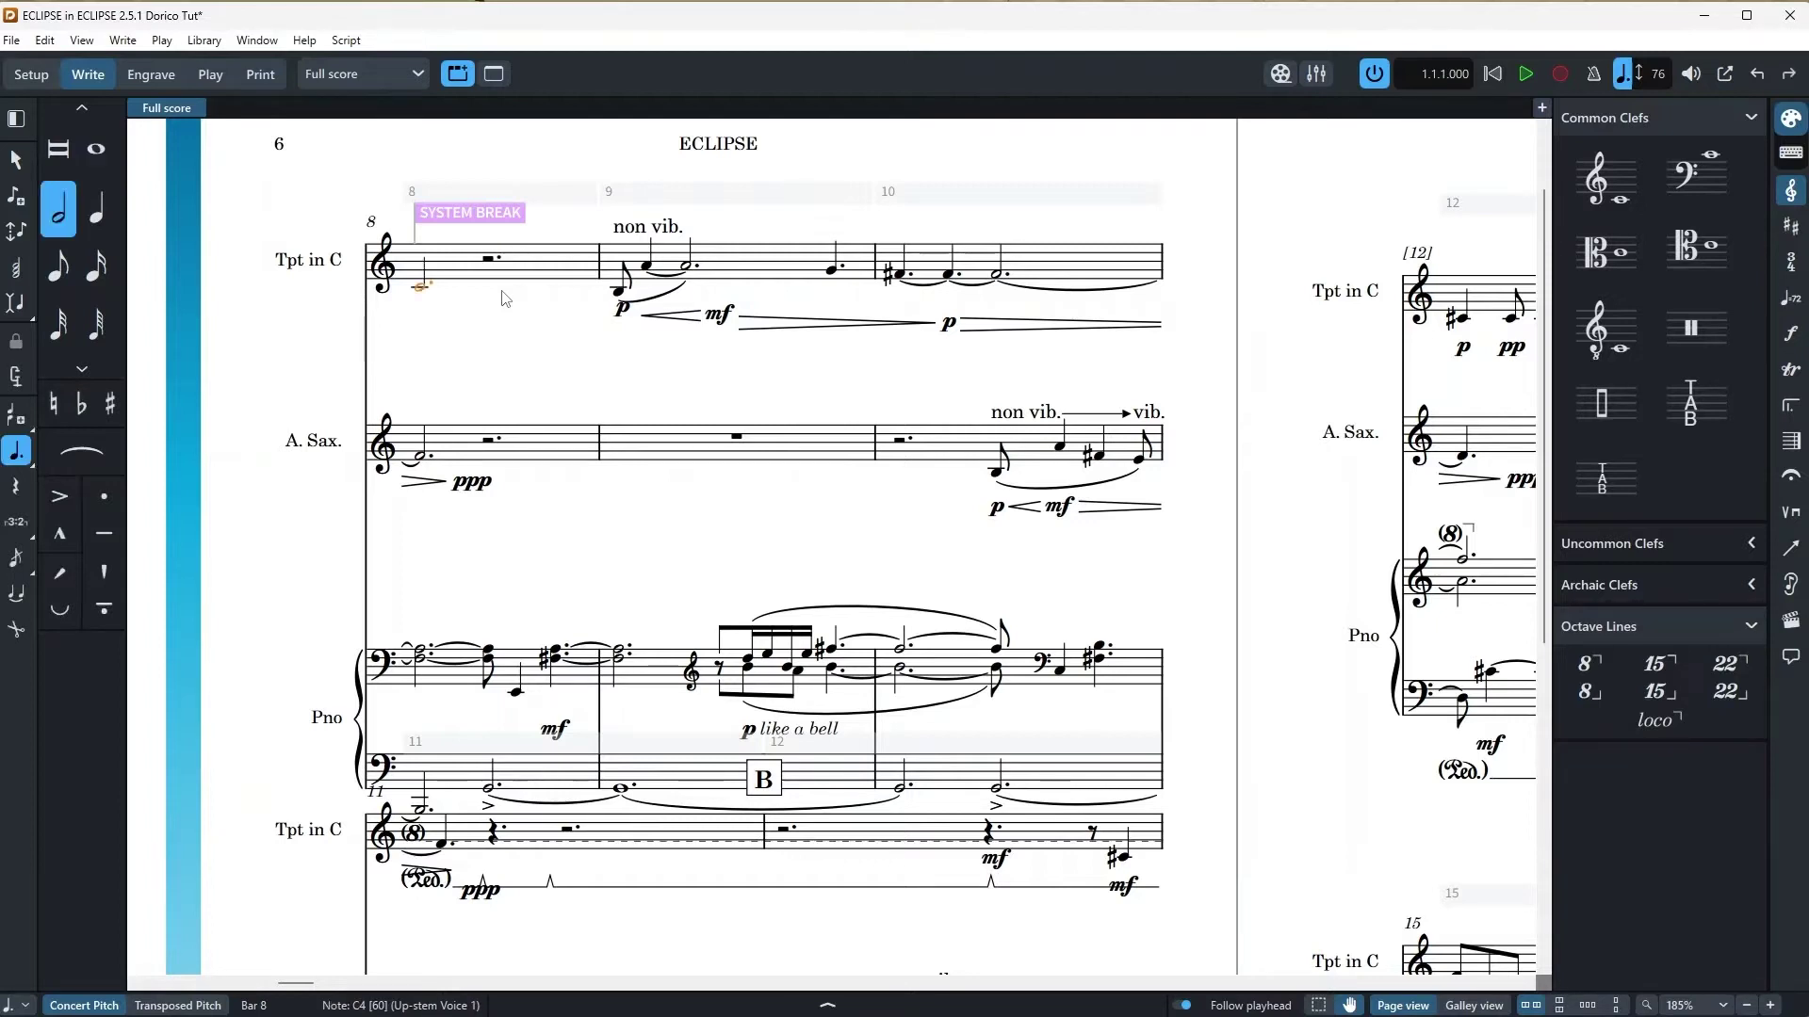
Step: With Insert mode on, delete the C4 so the trumpet music closes back up
left_click(14, 315)
key("Delete")
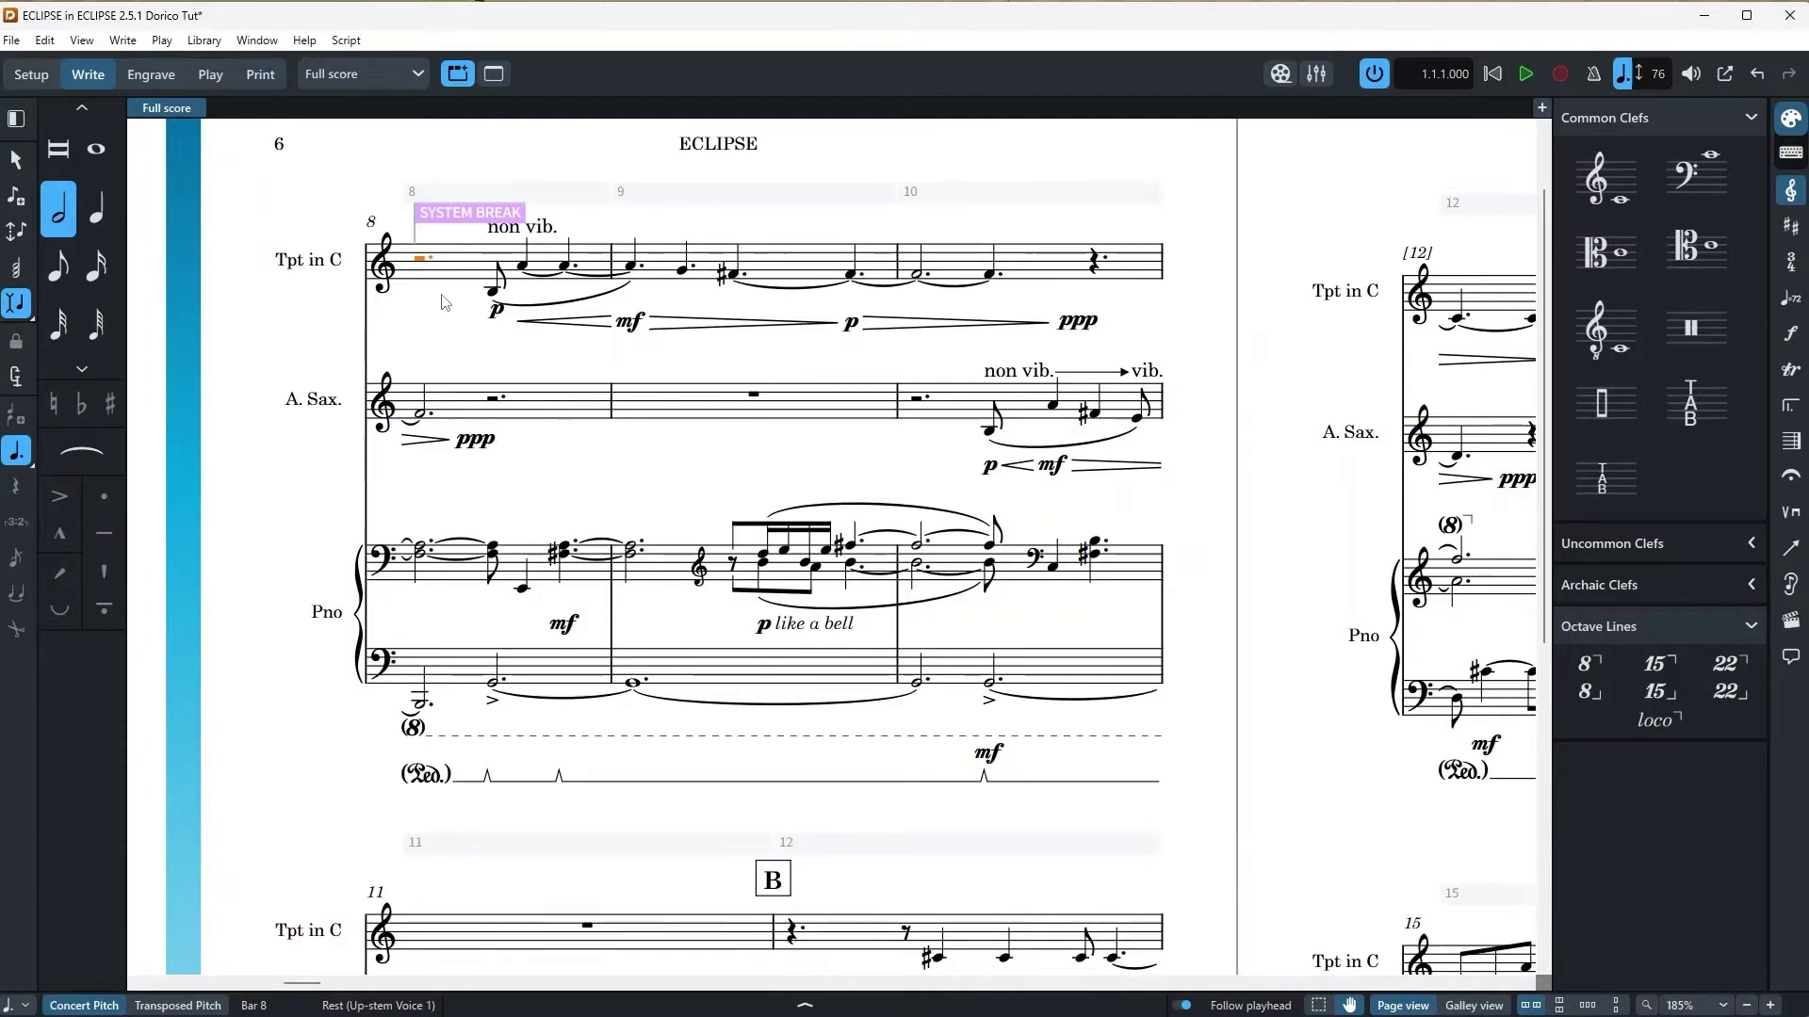
key("Escape")
key("Escape")
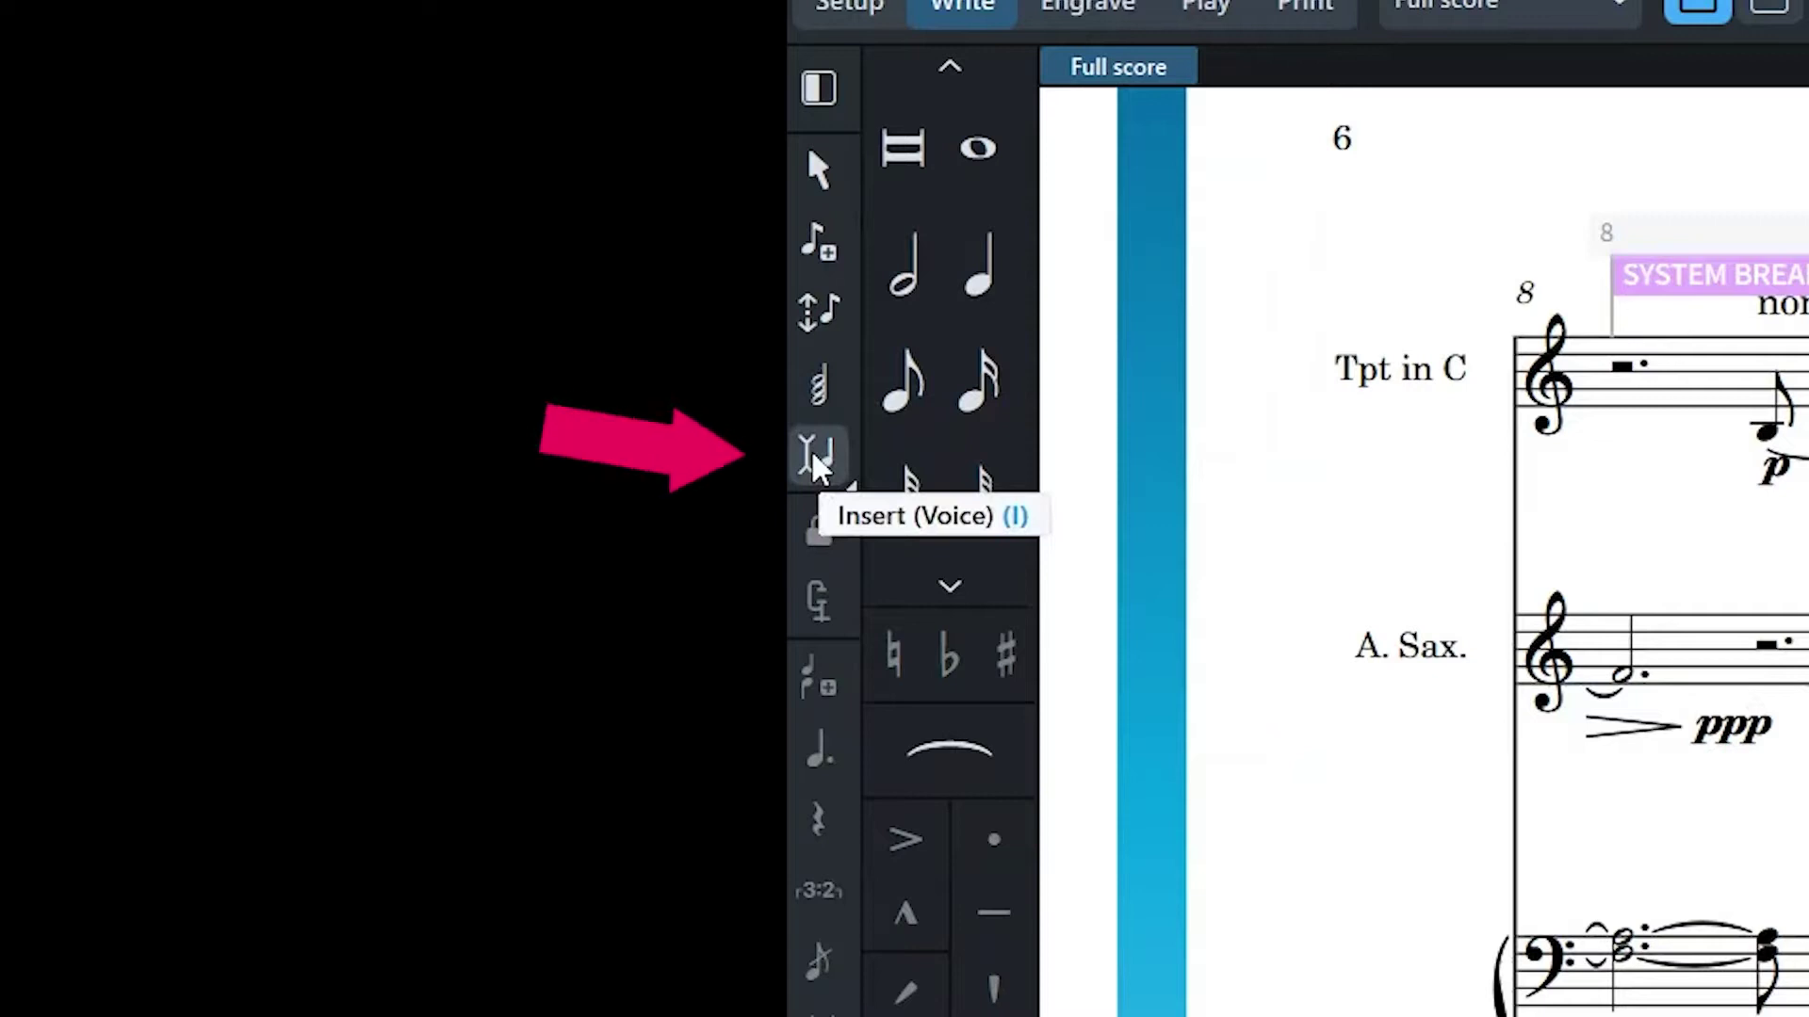
left_click(816, 458)
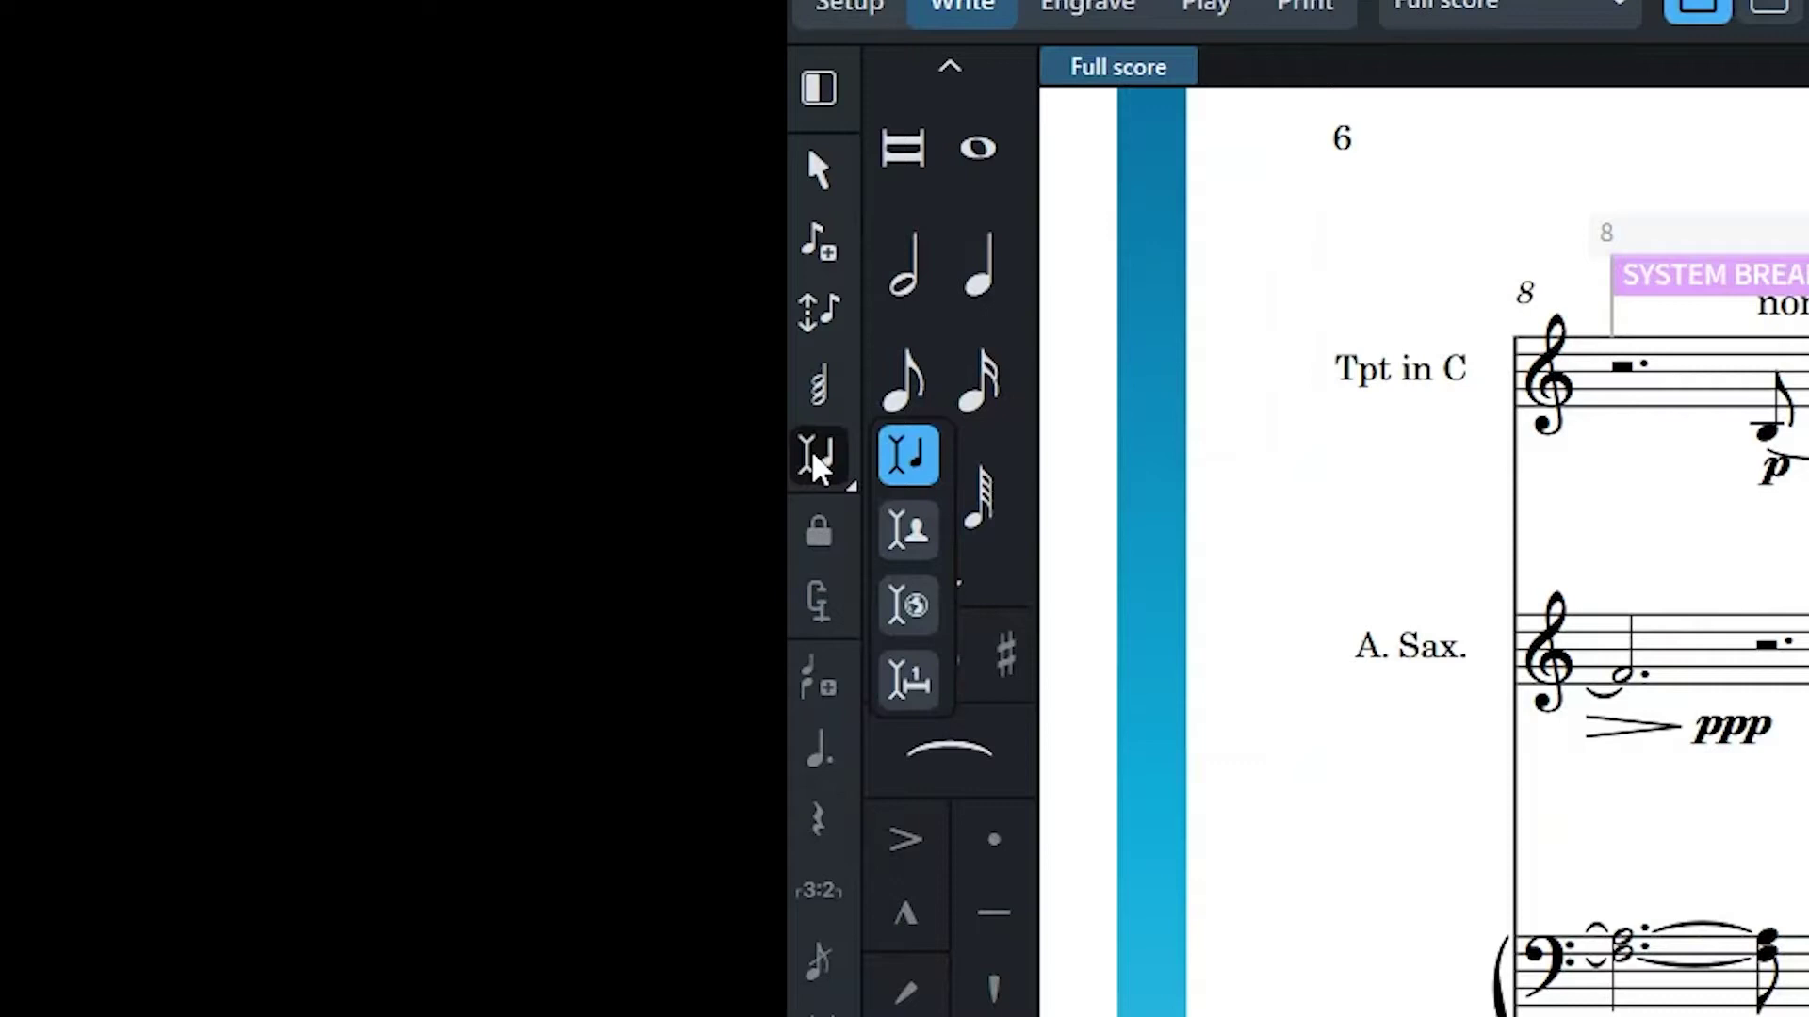
left_click(817, 464)
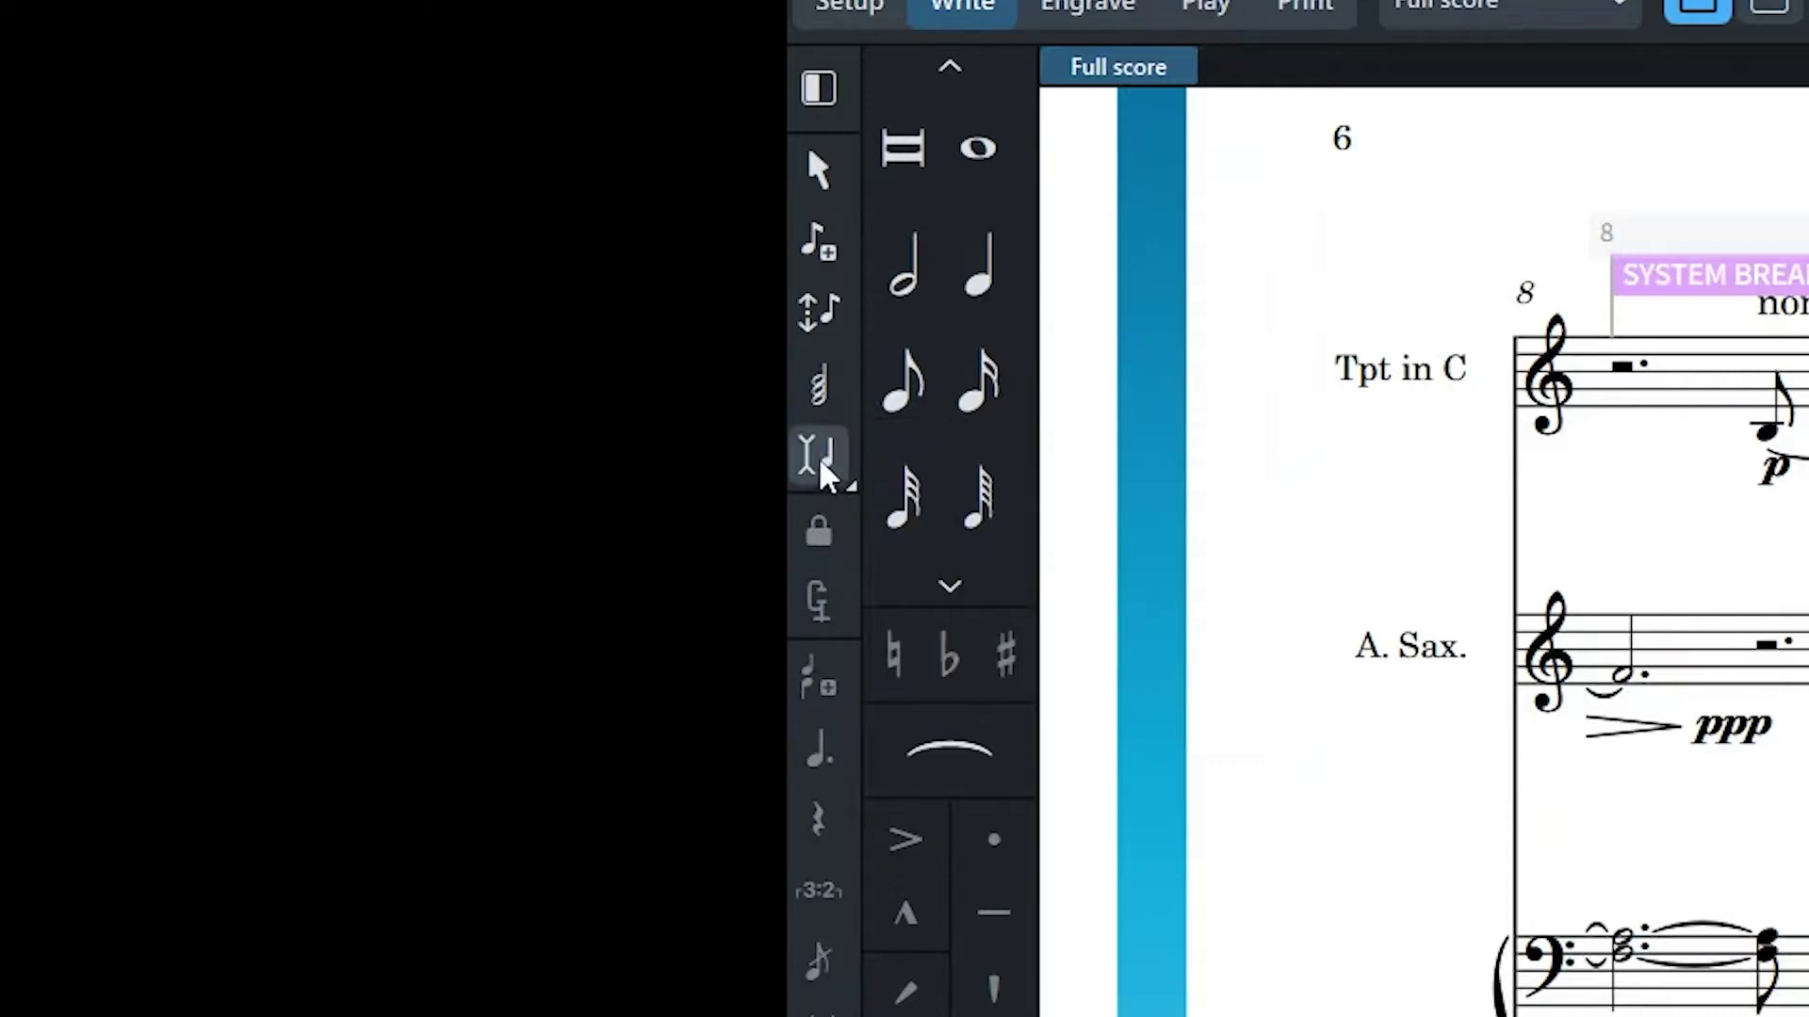
left_click(821, 474)
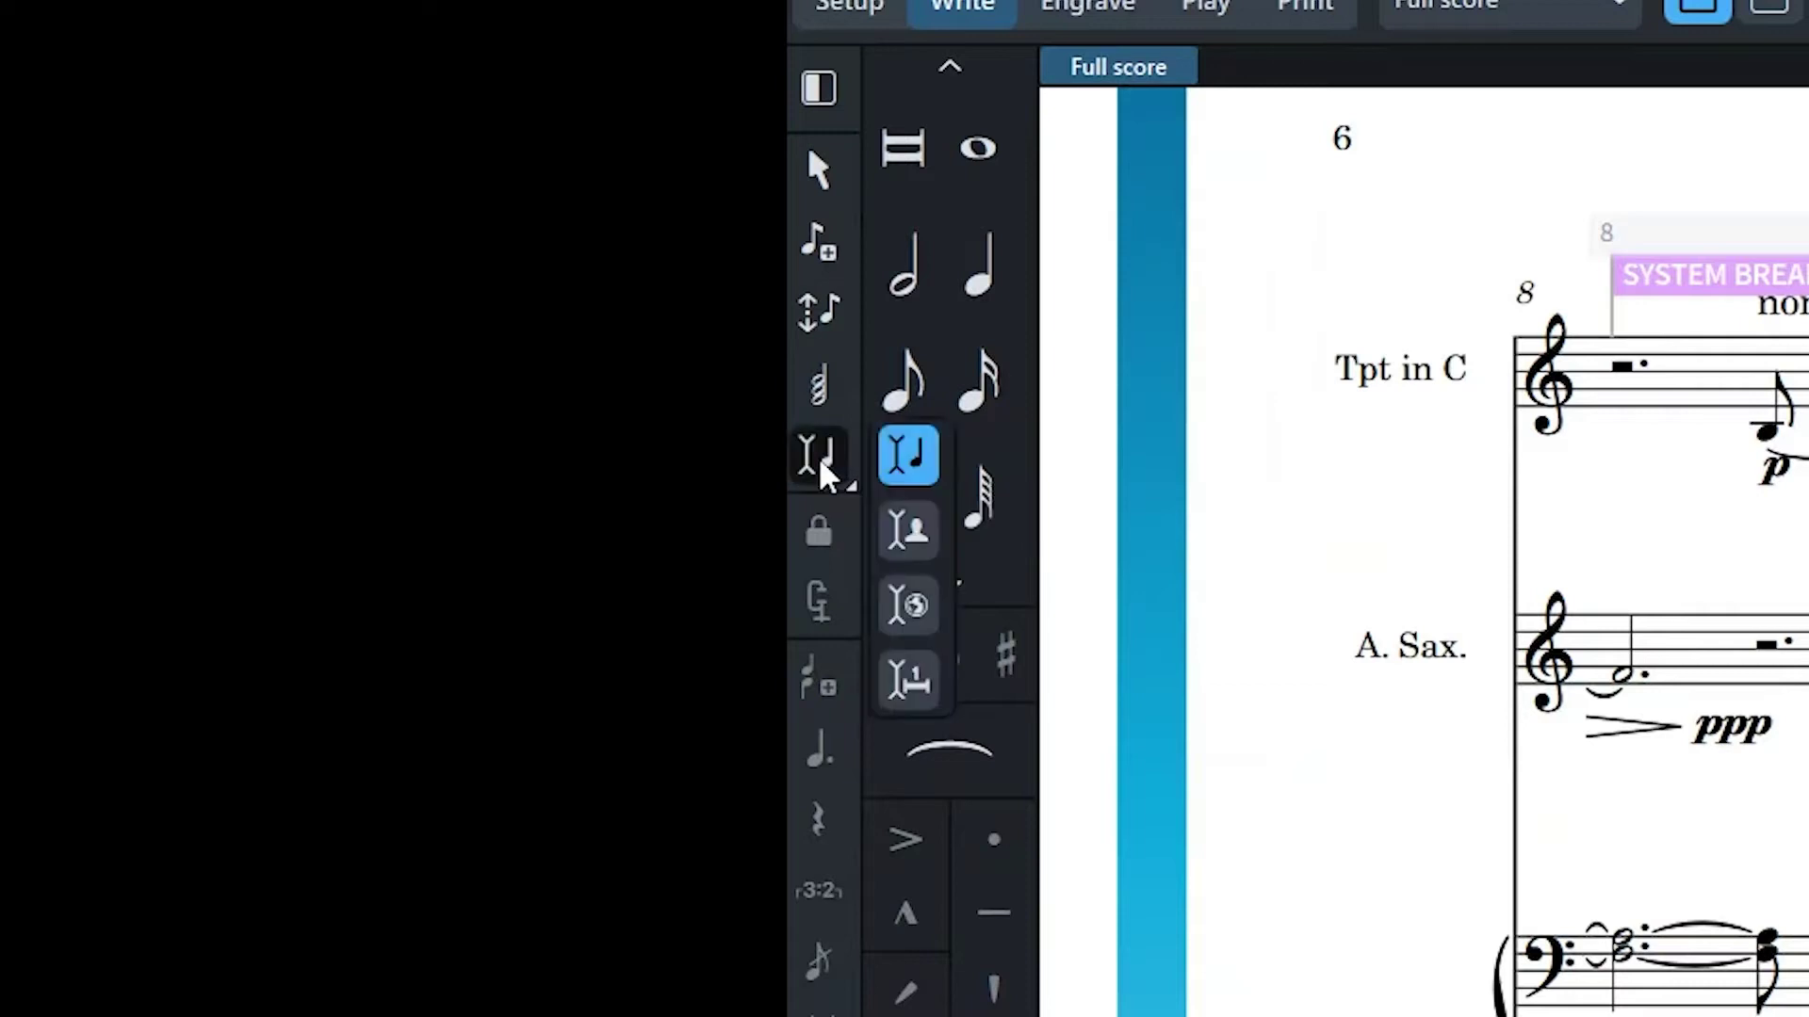
left_click(821, 465)
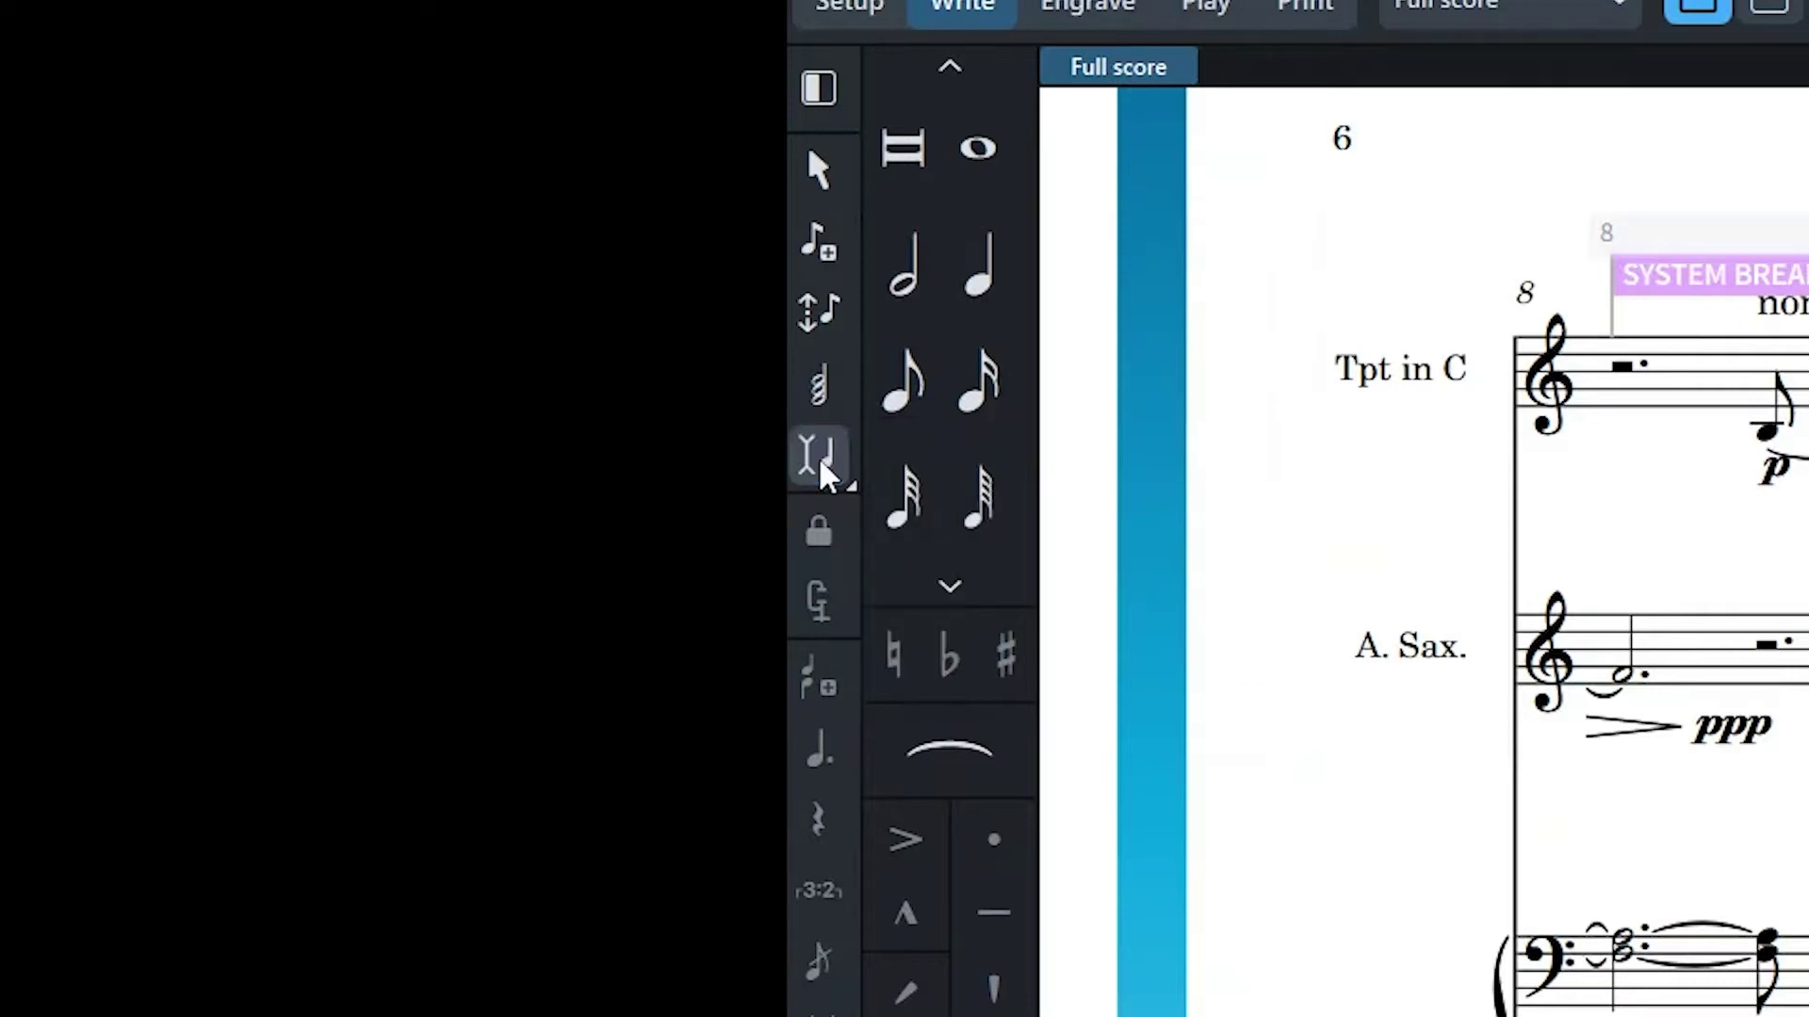
left_click(822, 474)
left_click(821, 474)
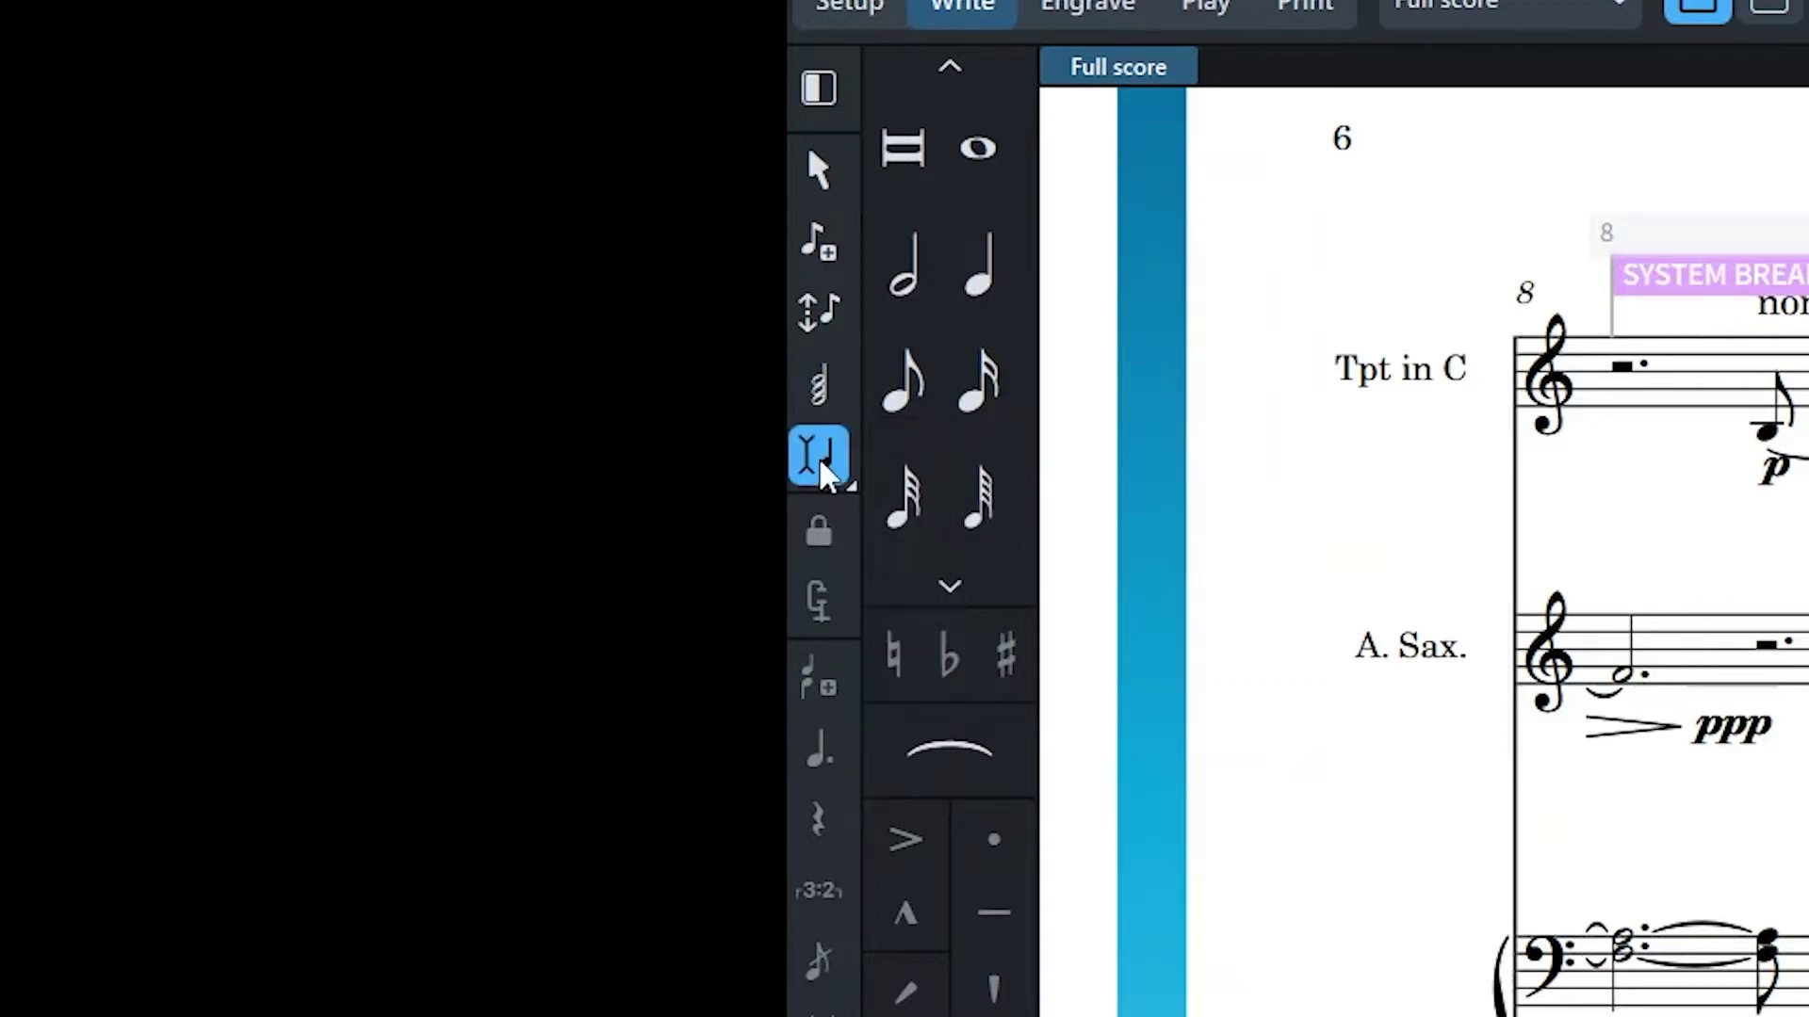
left_click(822, 474)
left_click(821, 473)
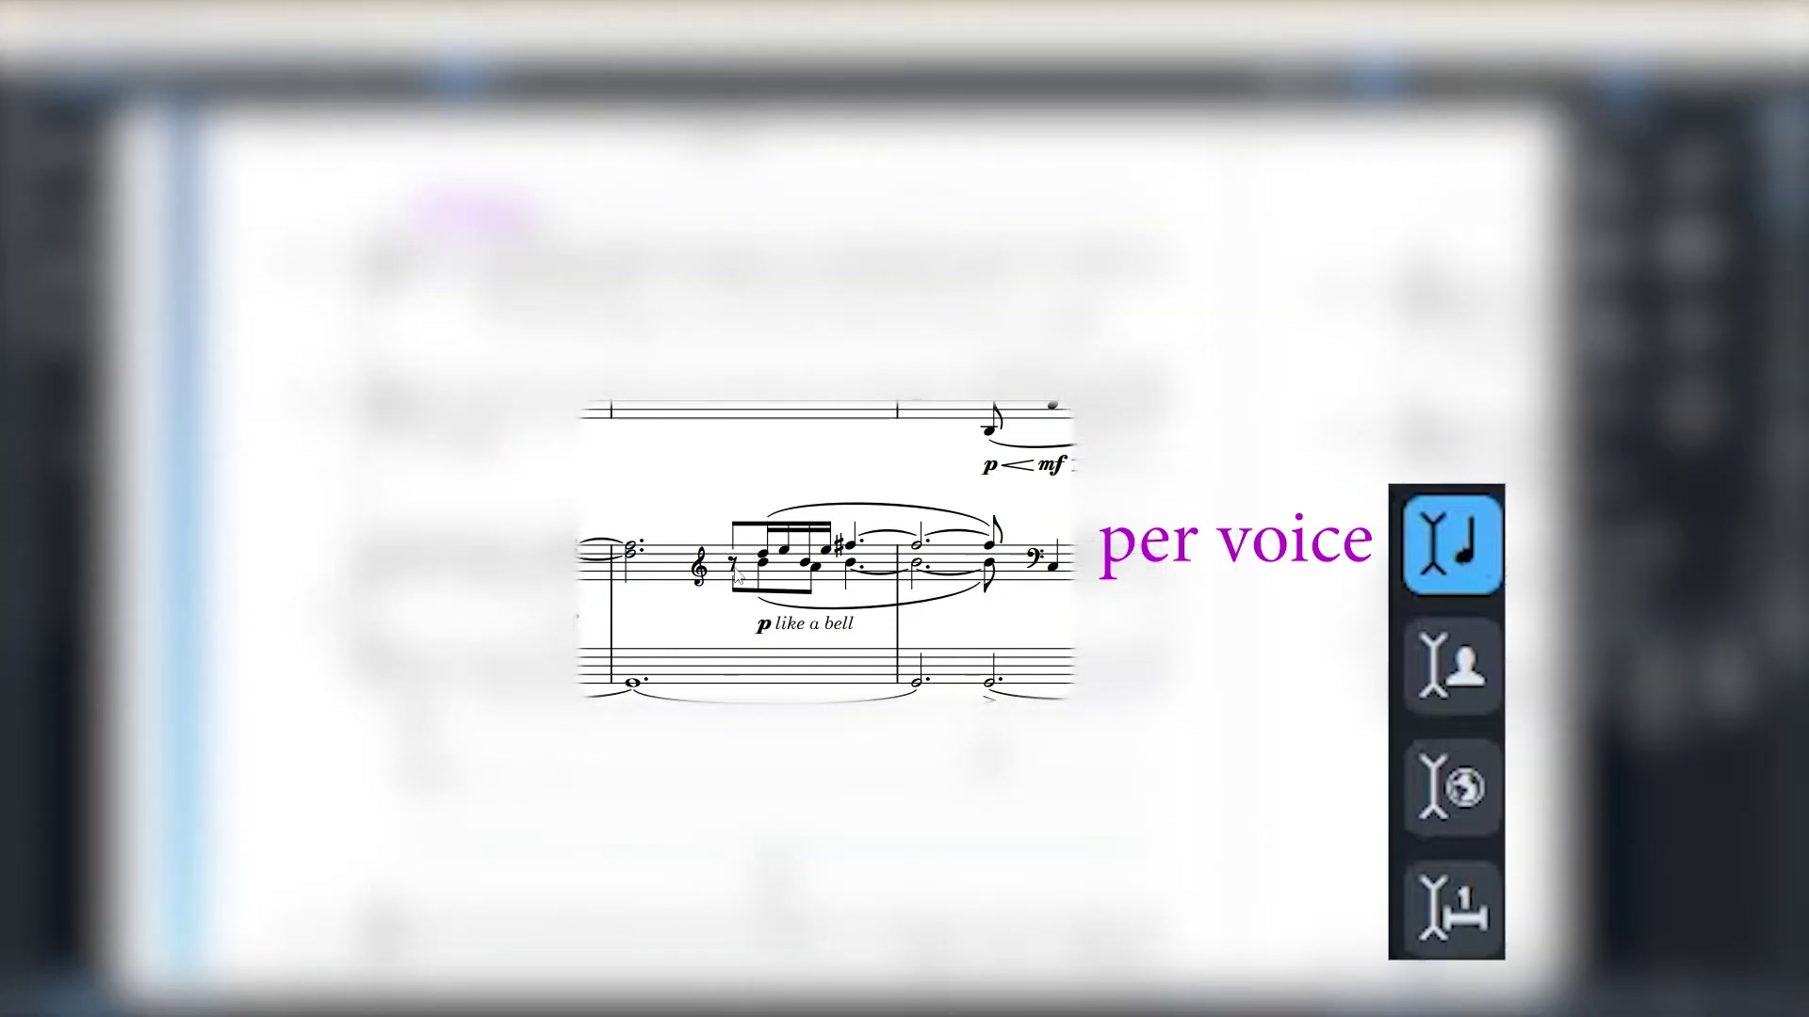
Step: Replace the piano's bar 9 eighth rest with a G, then show the Insert mode scopes
left_click(733, 565)
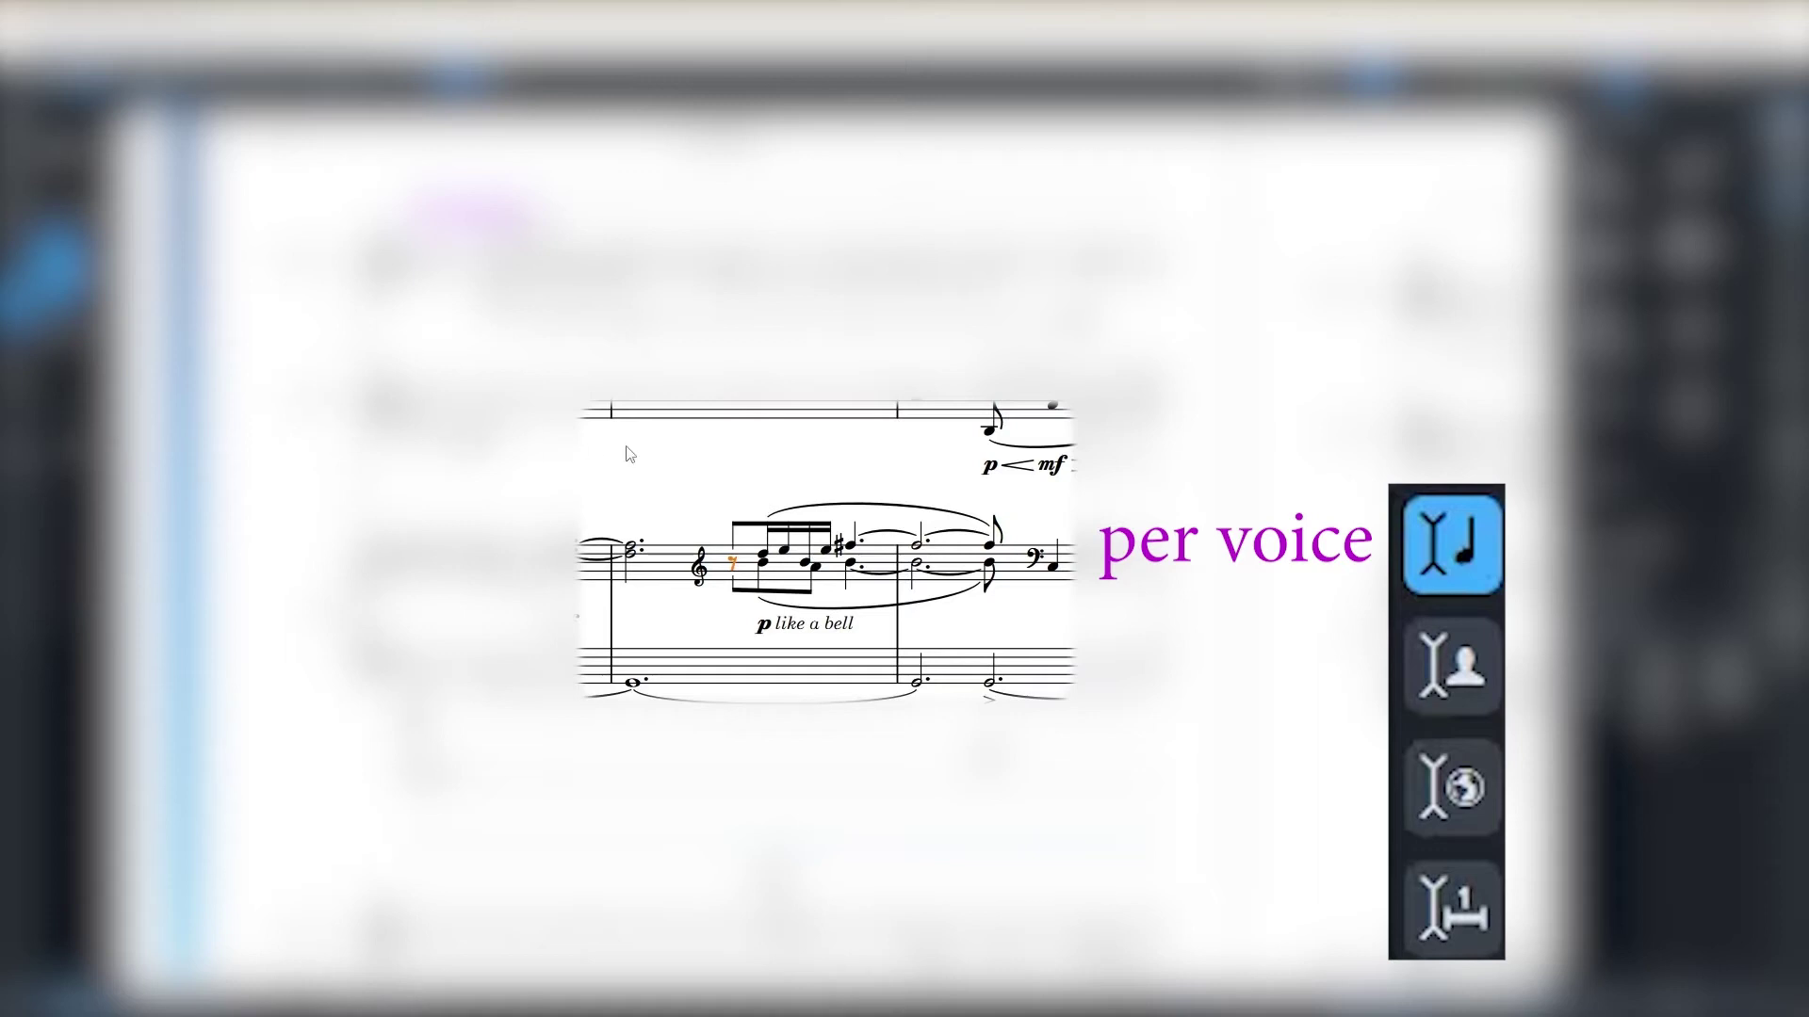
key("g")
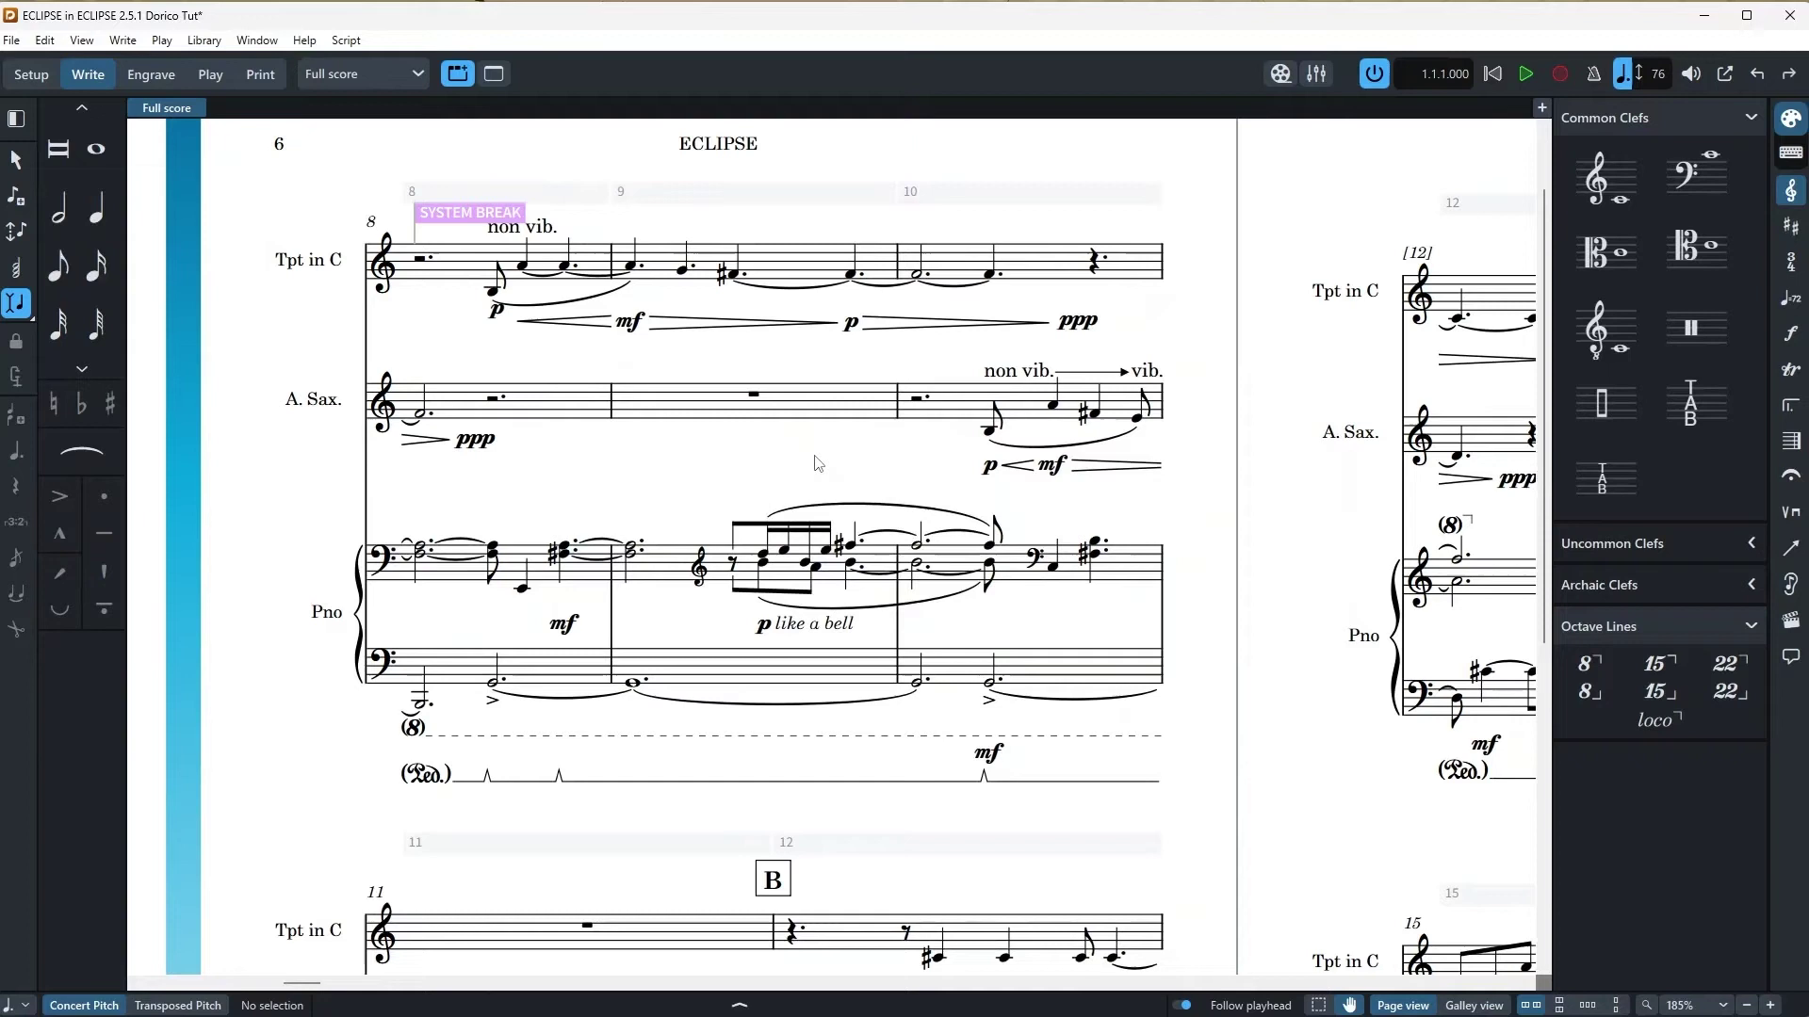
left_click(19, 309)
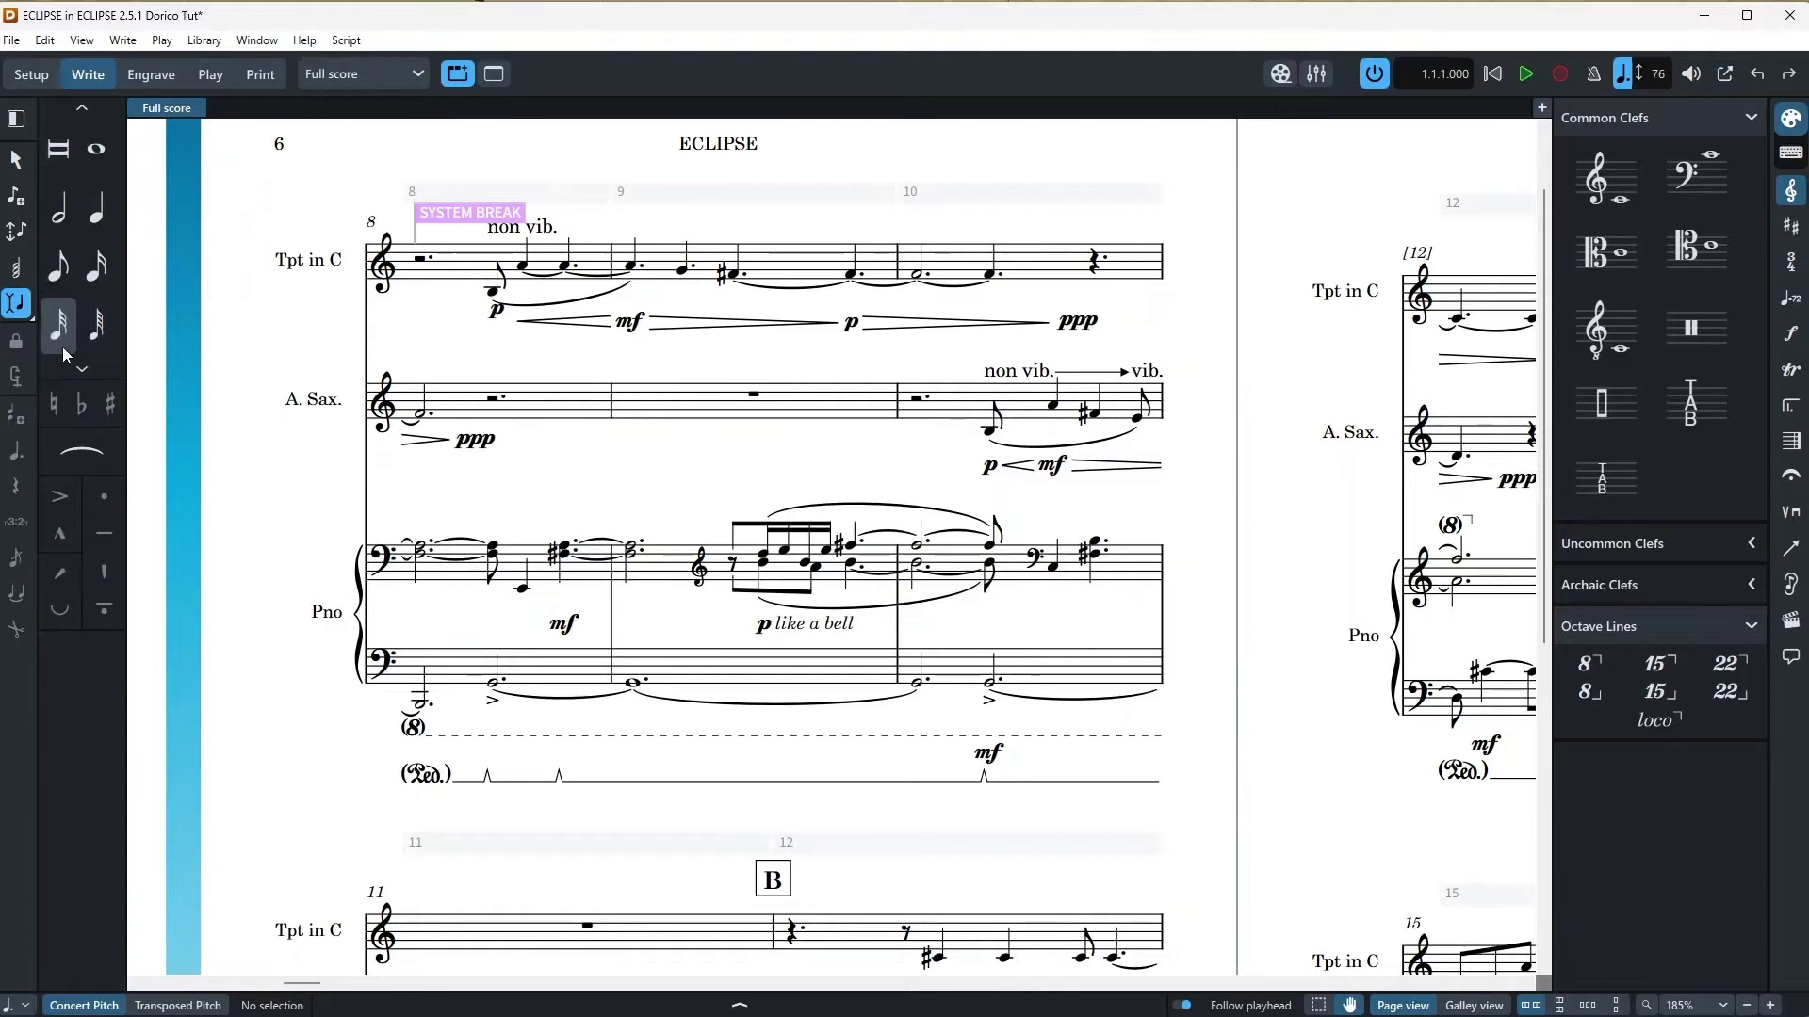
Step: Set Insert mode to Player scope and turn piano bar 9's eighth rest into a D5 sixteenth
left_click_drag(25, 319, 67, 345)
left_click(734, 565)
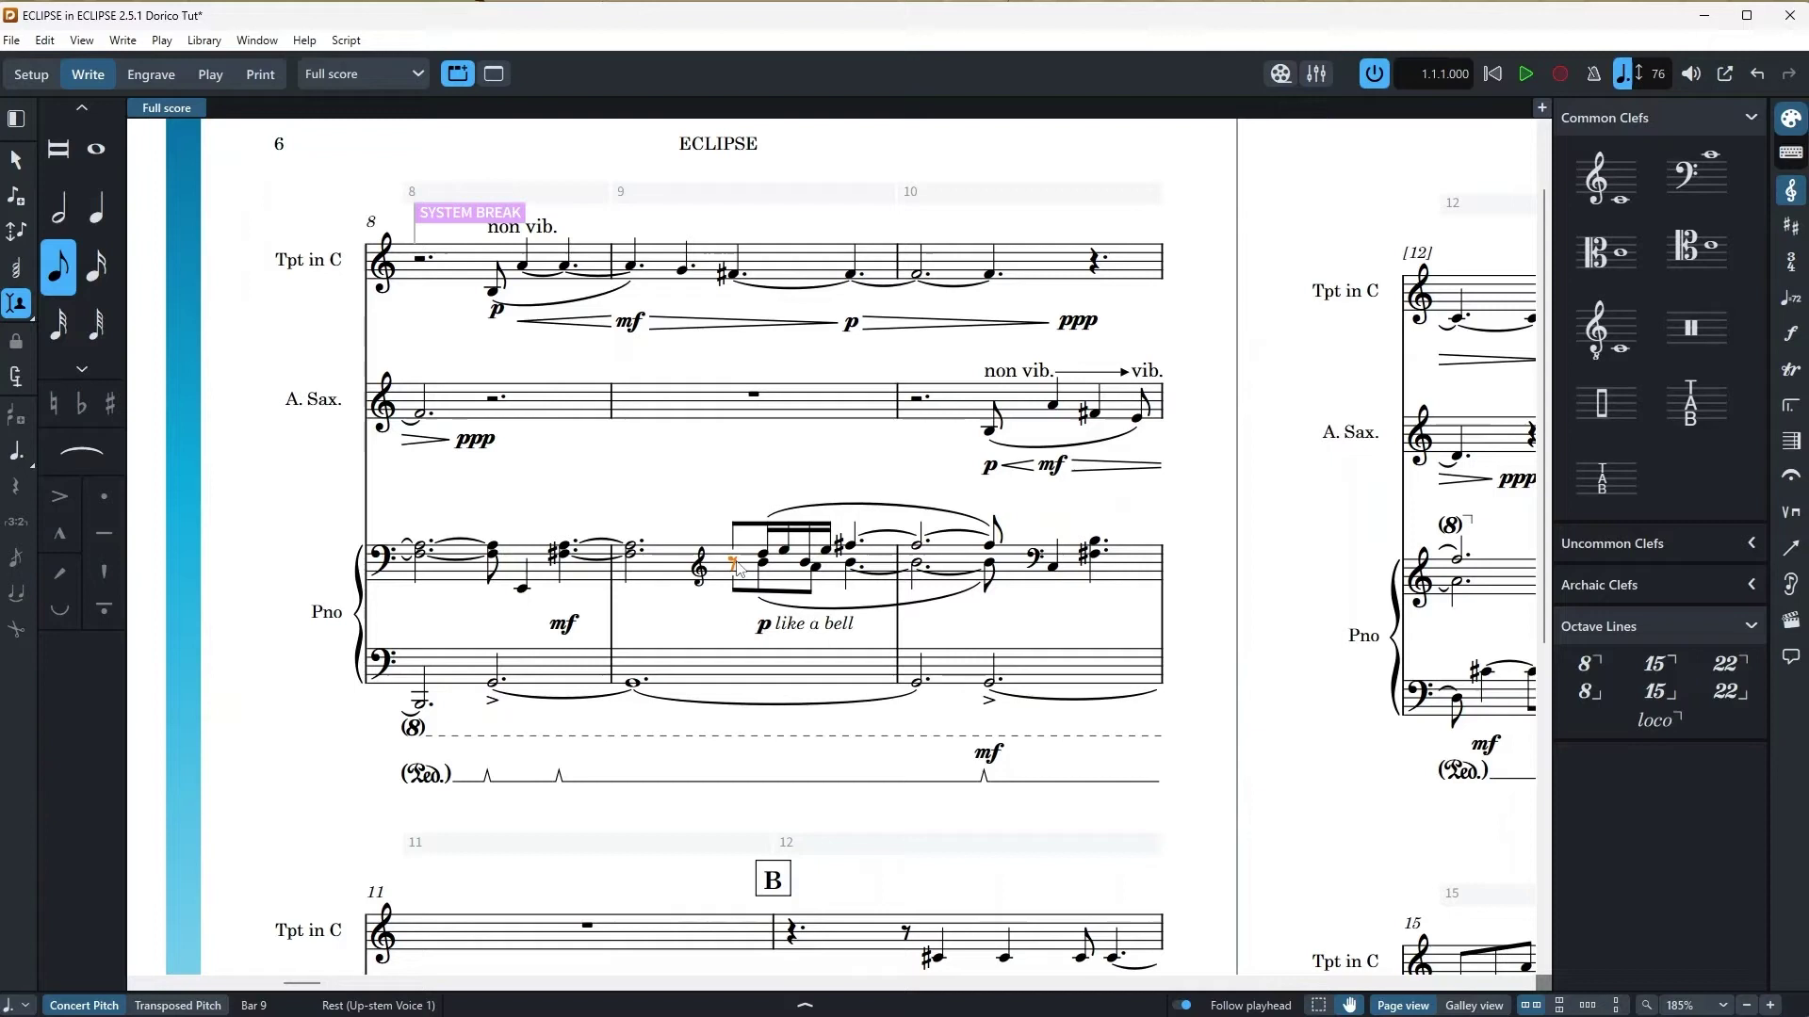
key("5")
key("d")
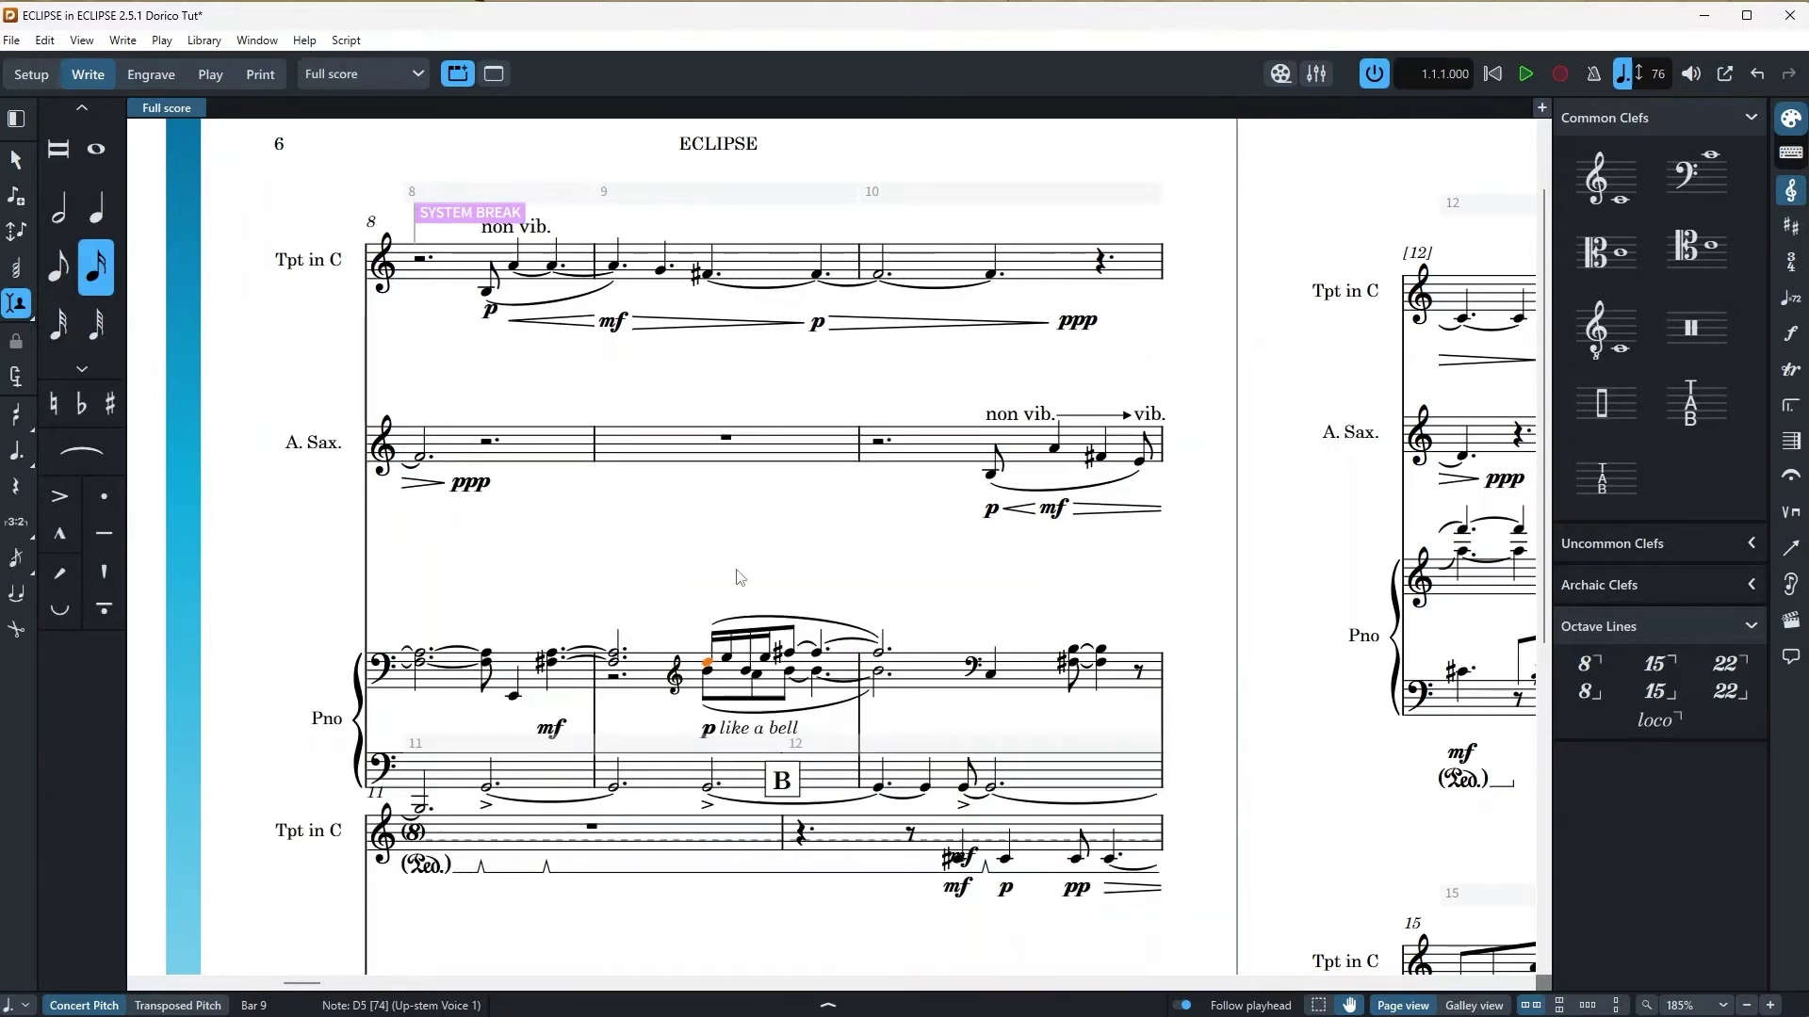
scroll(740, 577, "down", 1)
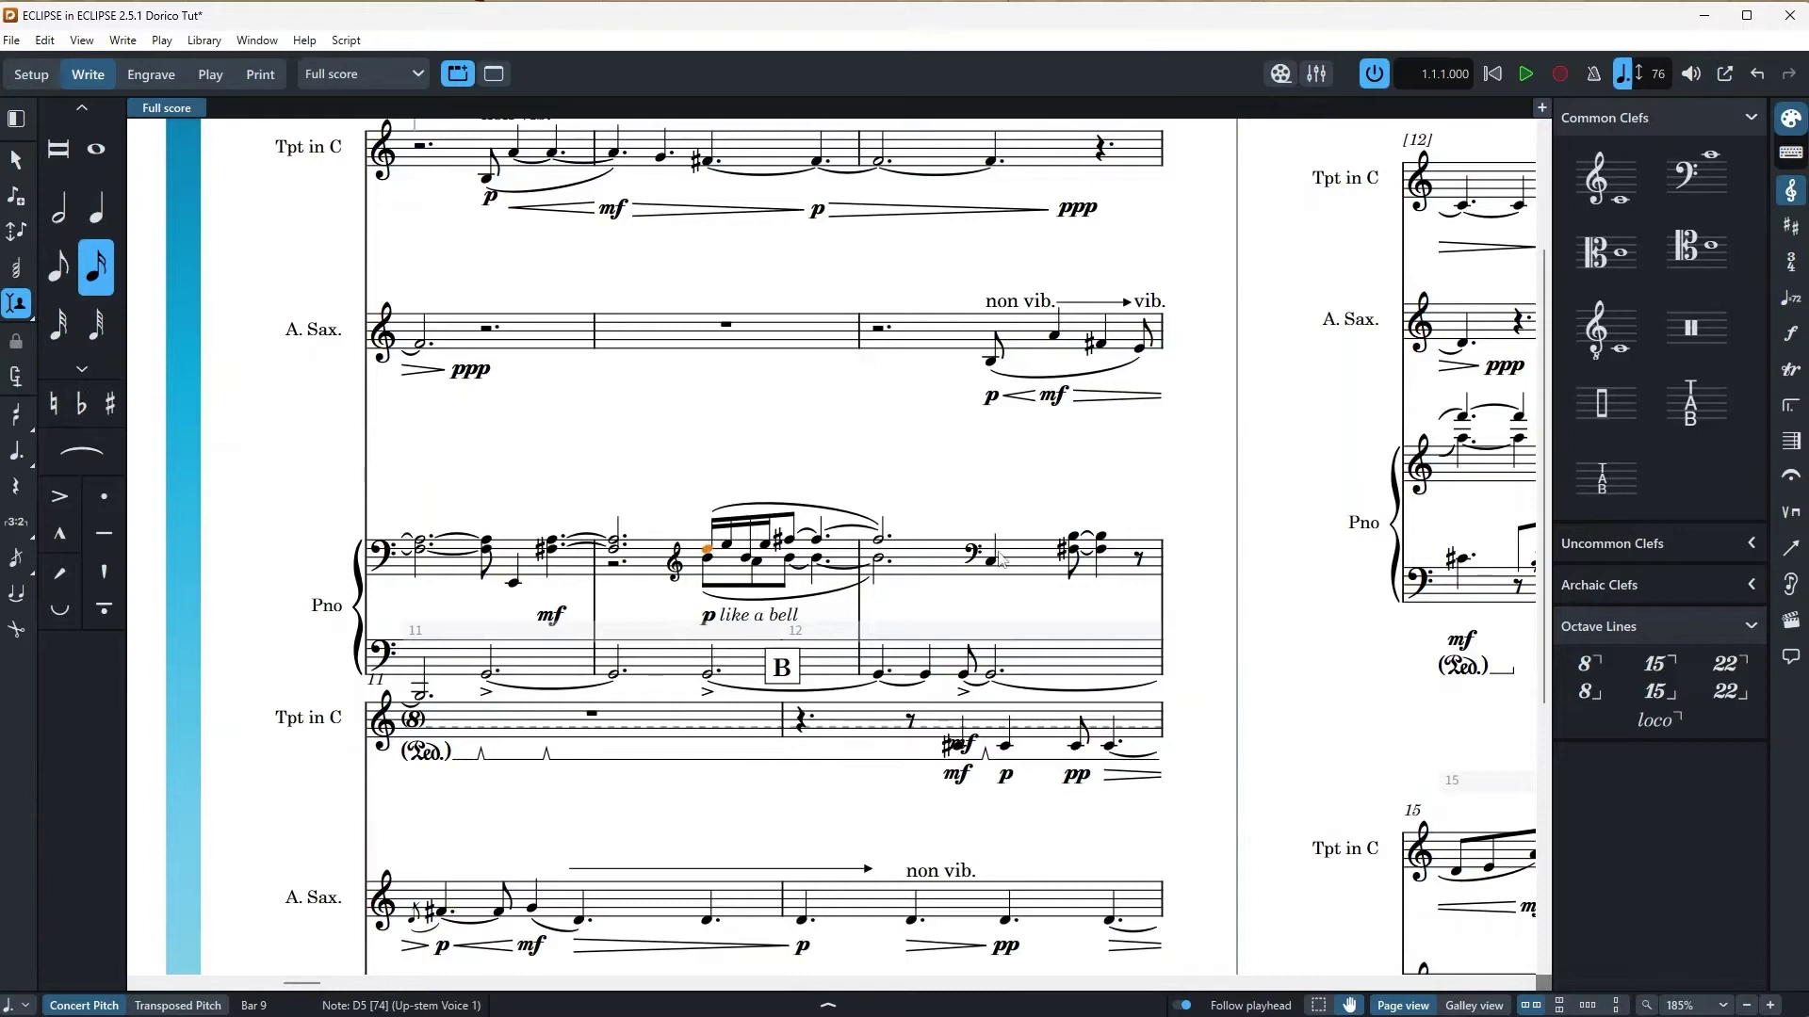
scroll(877, 563, "down", 1)
scroll(877, 563, "down", 3)
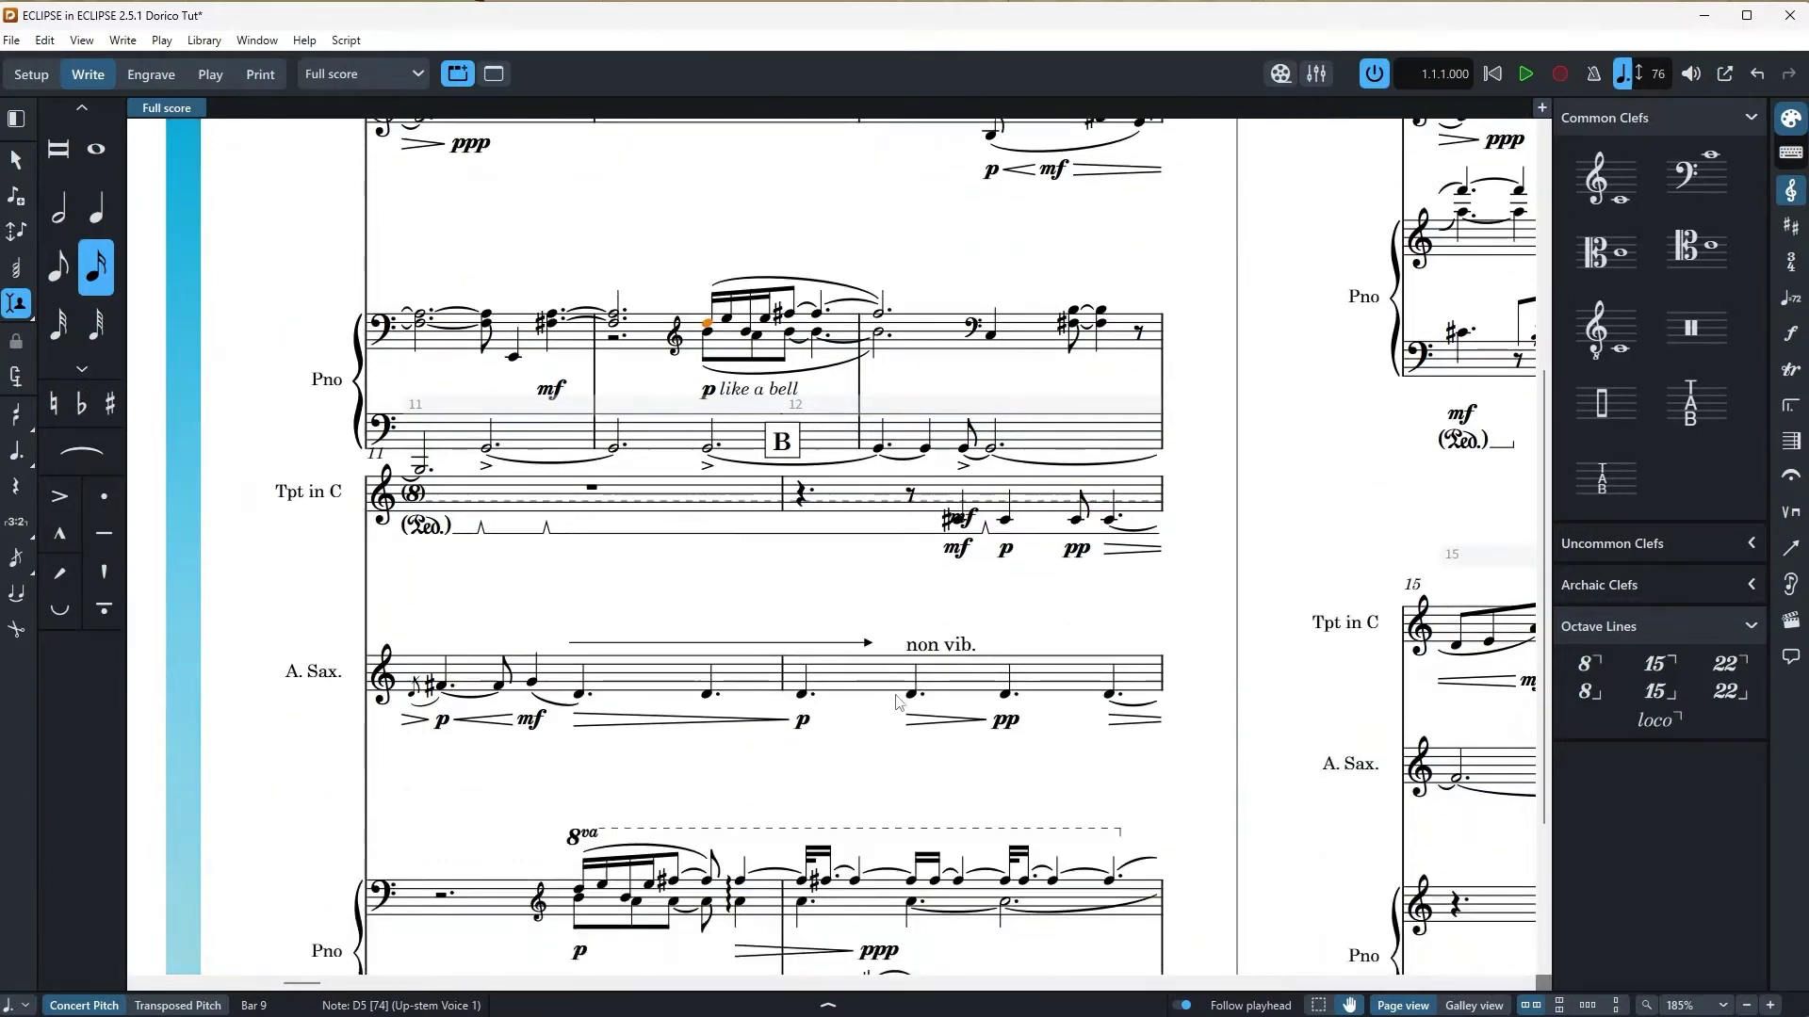
scroll(898, 705, "up", 3)
scroll(898, 705, "up", 1)
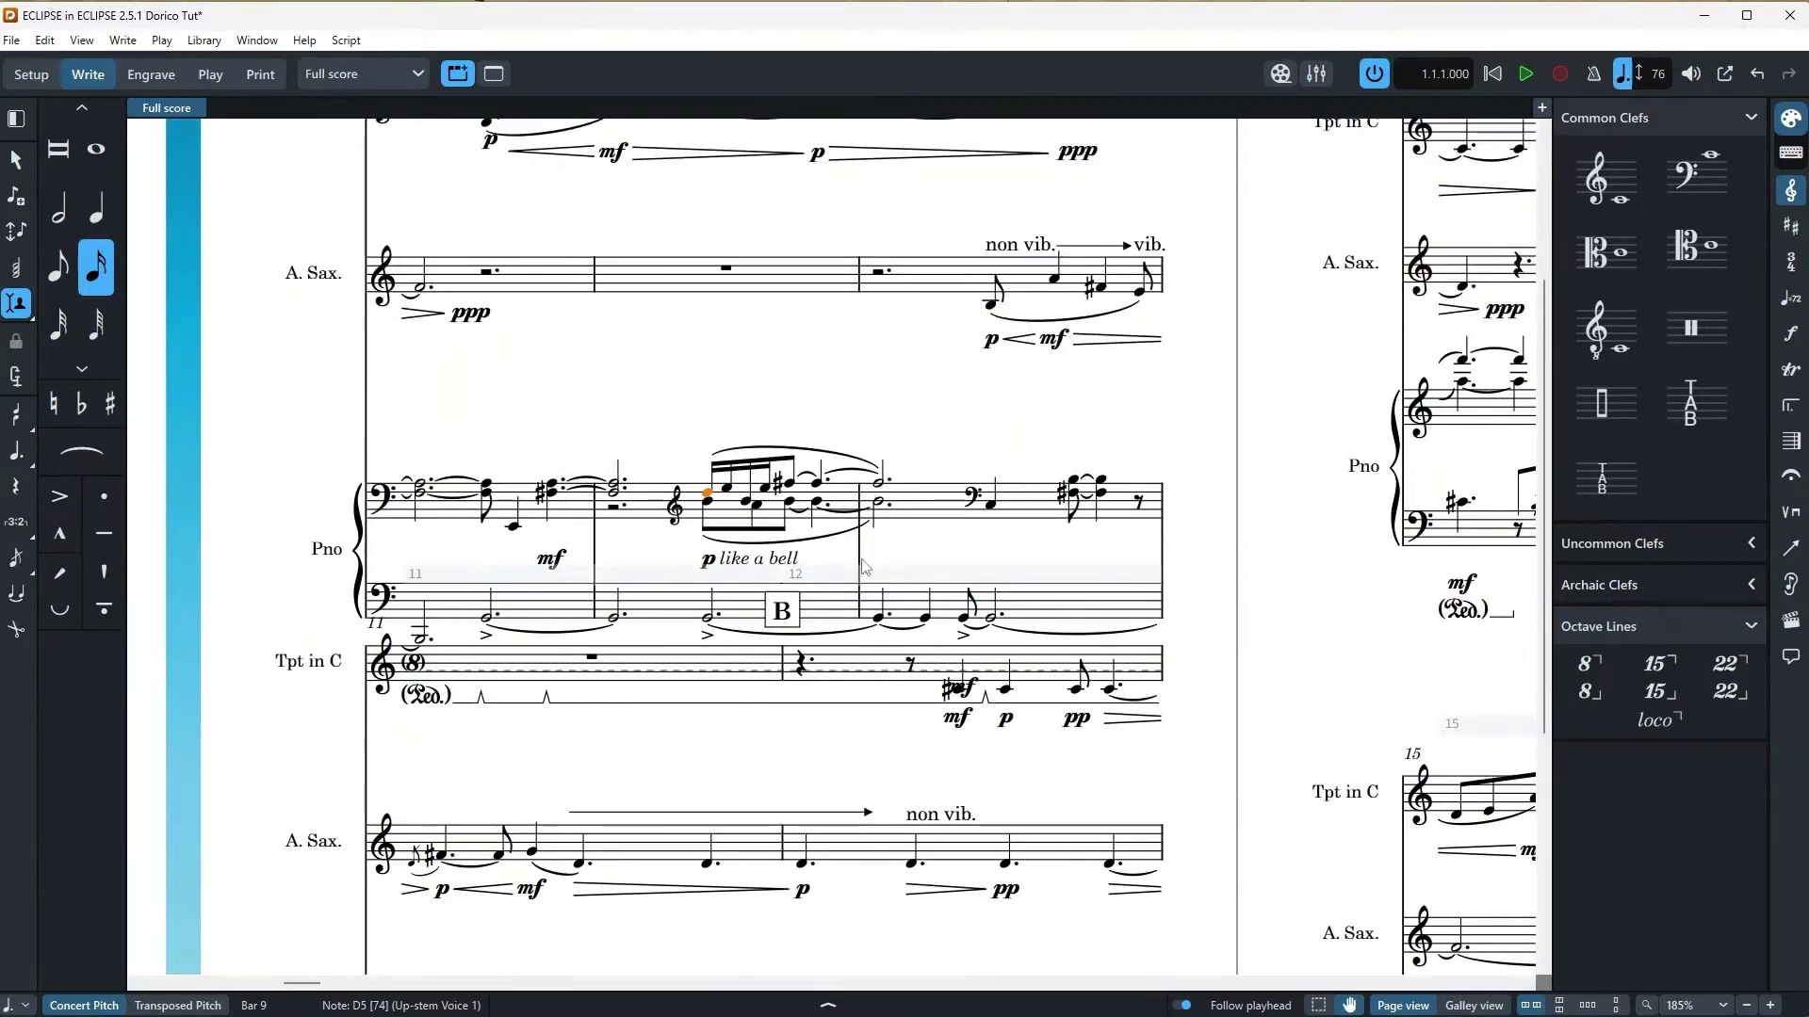
scroll(867, 565, "up", 1)
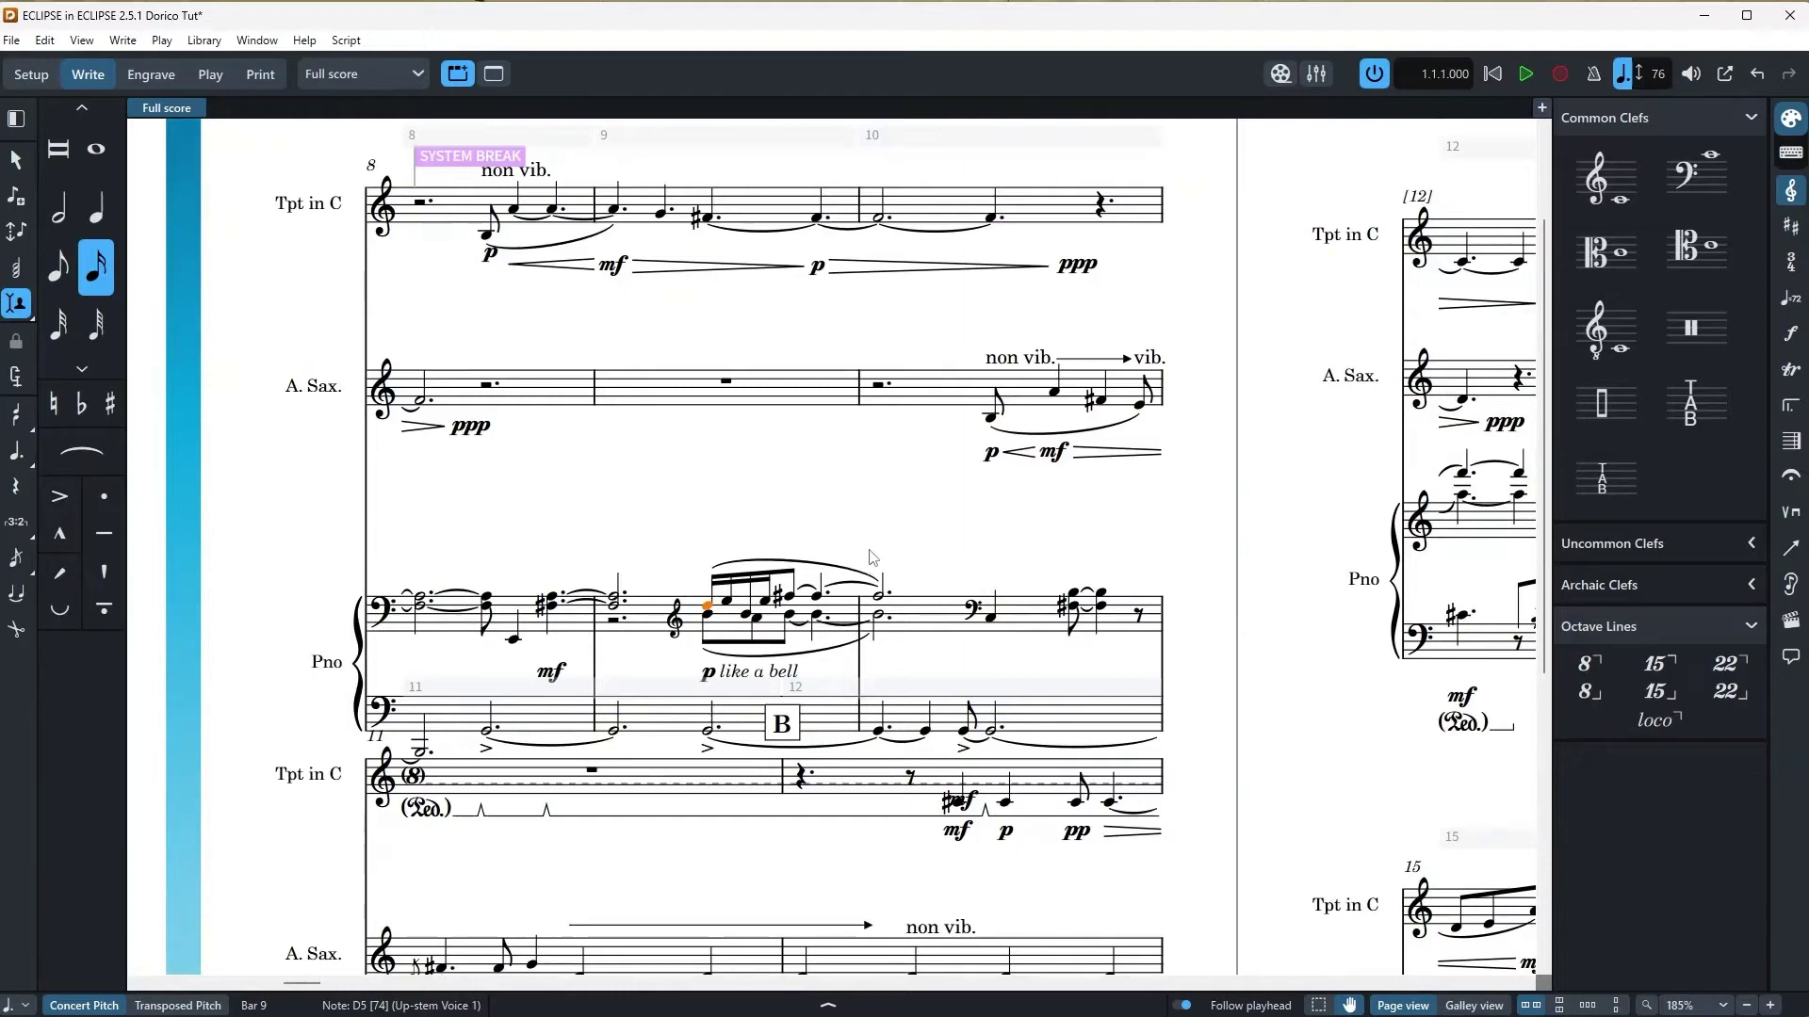
scroll(872, 558, "down", 2)
scroll(876, 554, "down", 1)
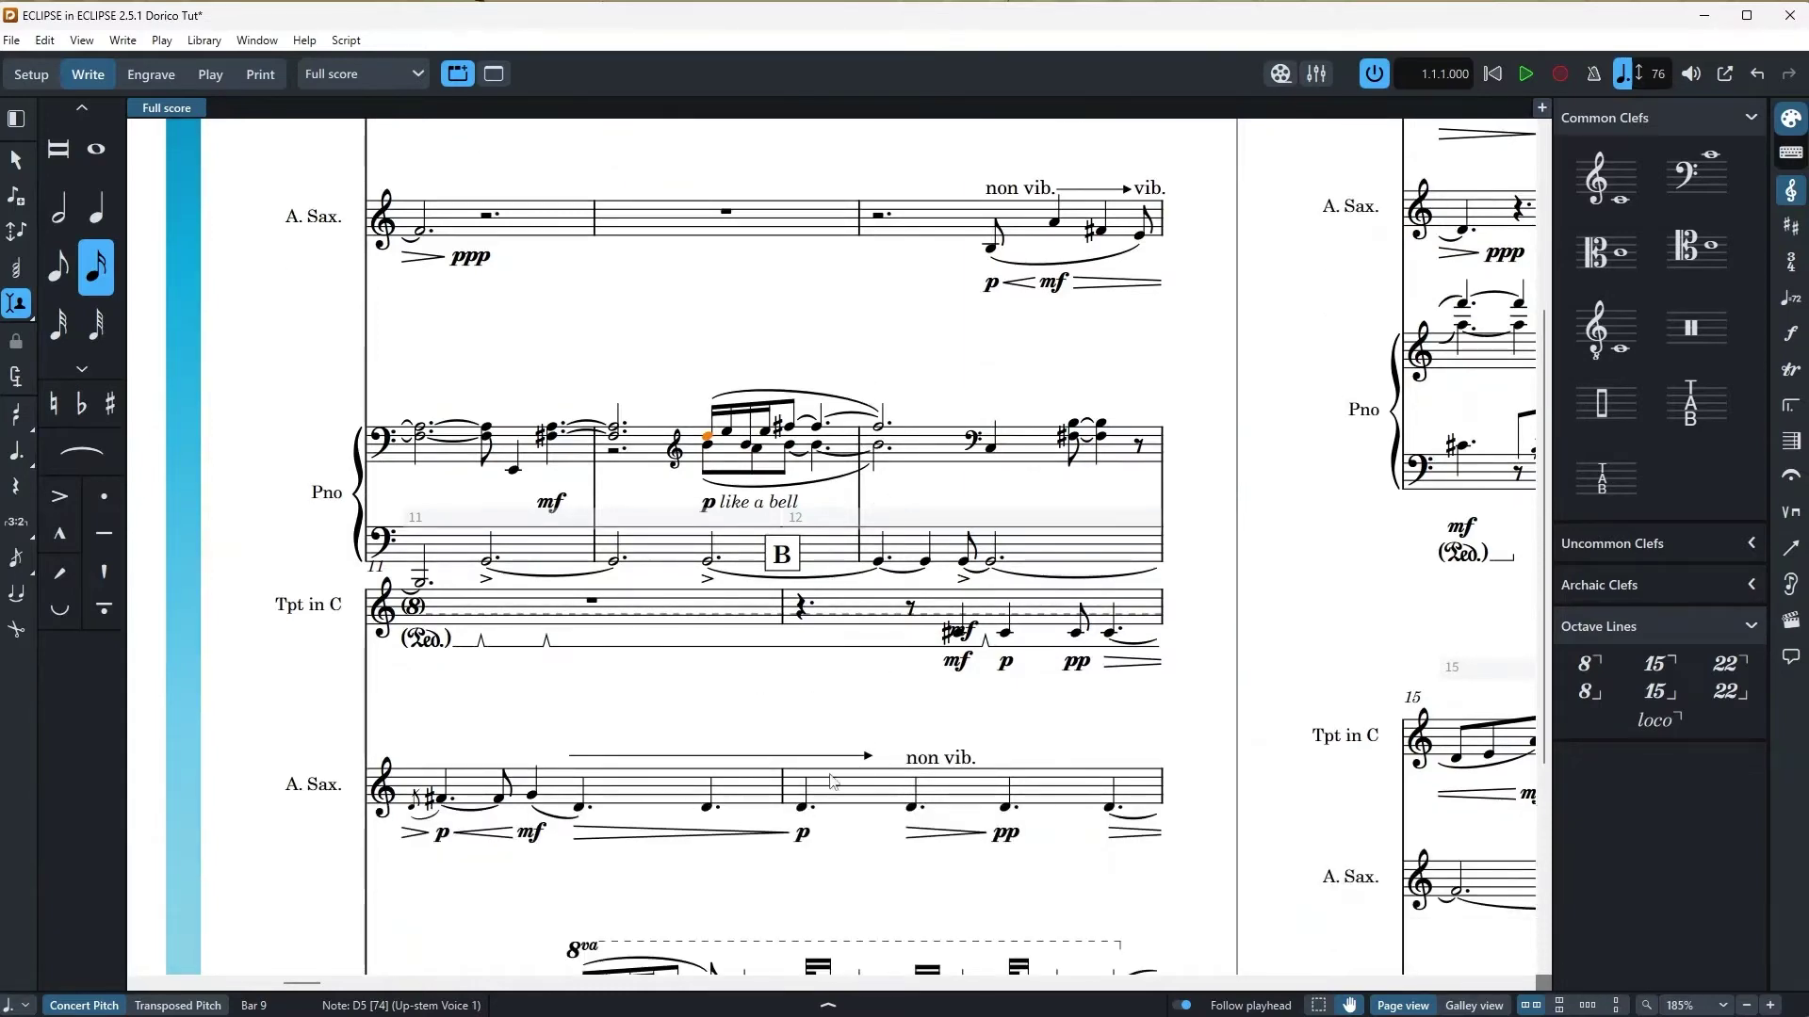
scroll(829, 744, "up", 2)
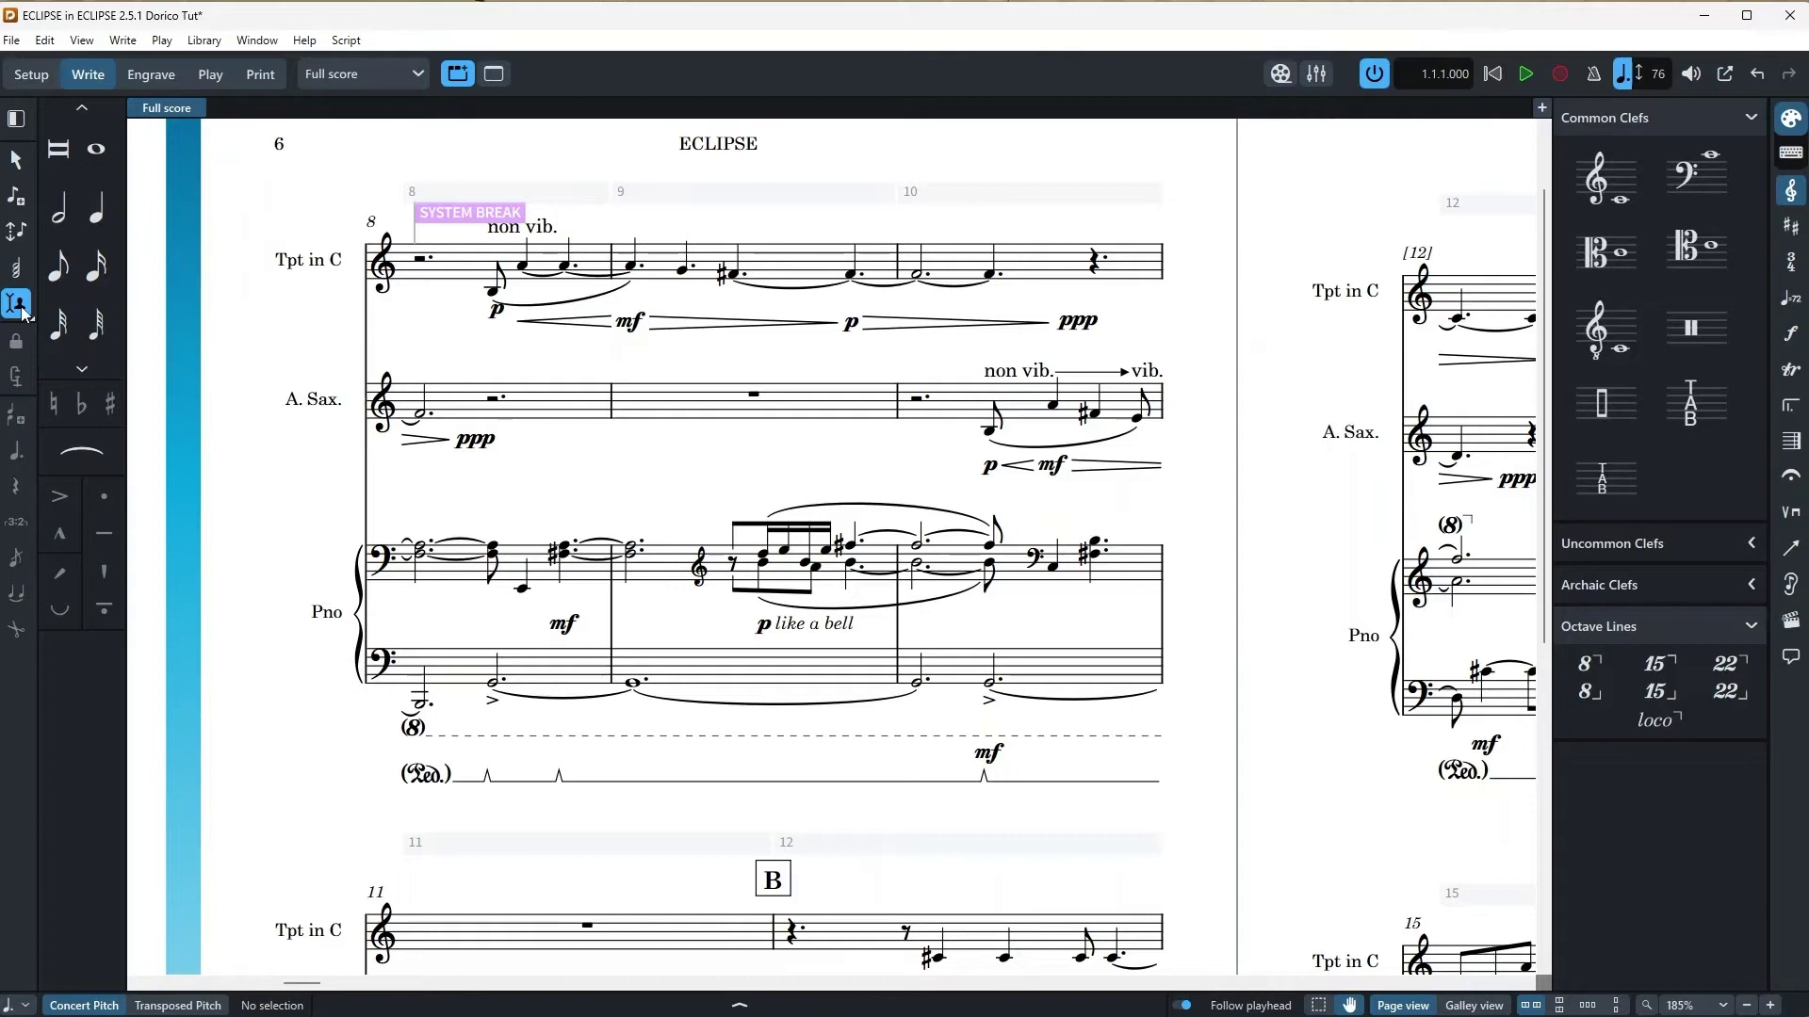
Step: Show the four Insert mode scope options on the left-toolbar Insert button
mouse_move(23, 311)
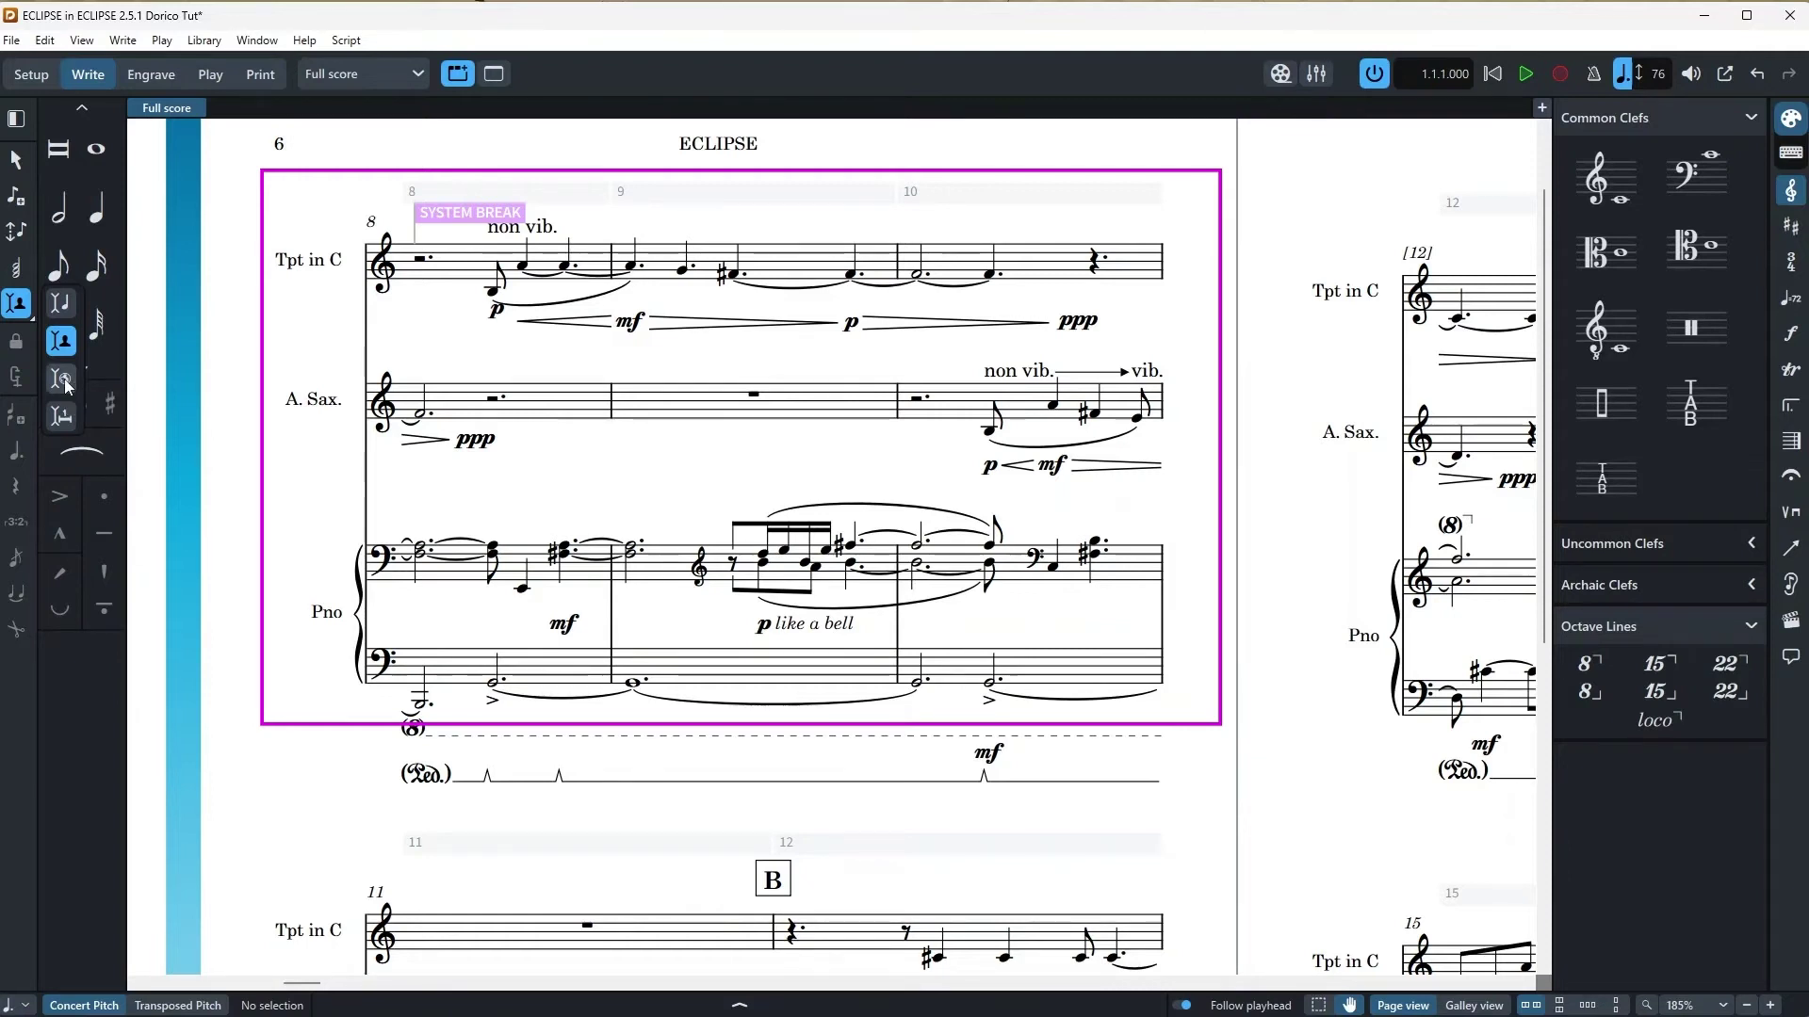
Step: Switch the Insert mode scope to Global
left_click(64, 381)
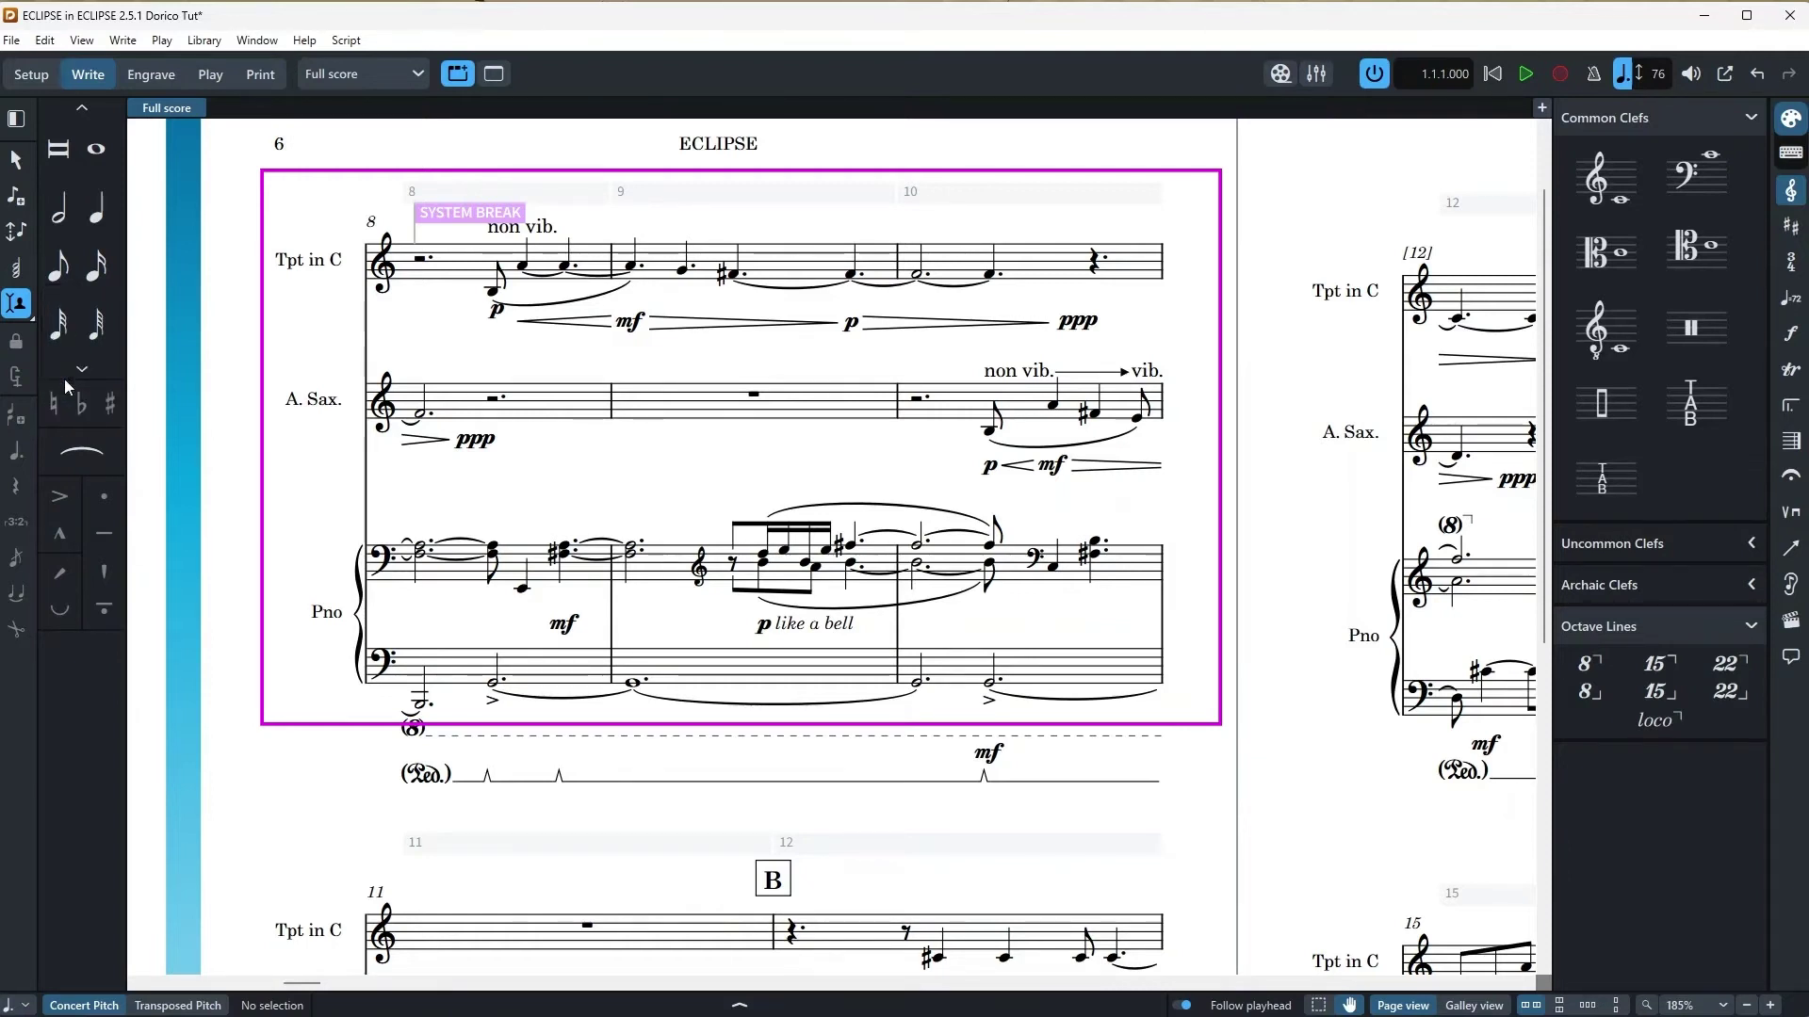
left_click(23, 304)
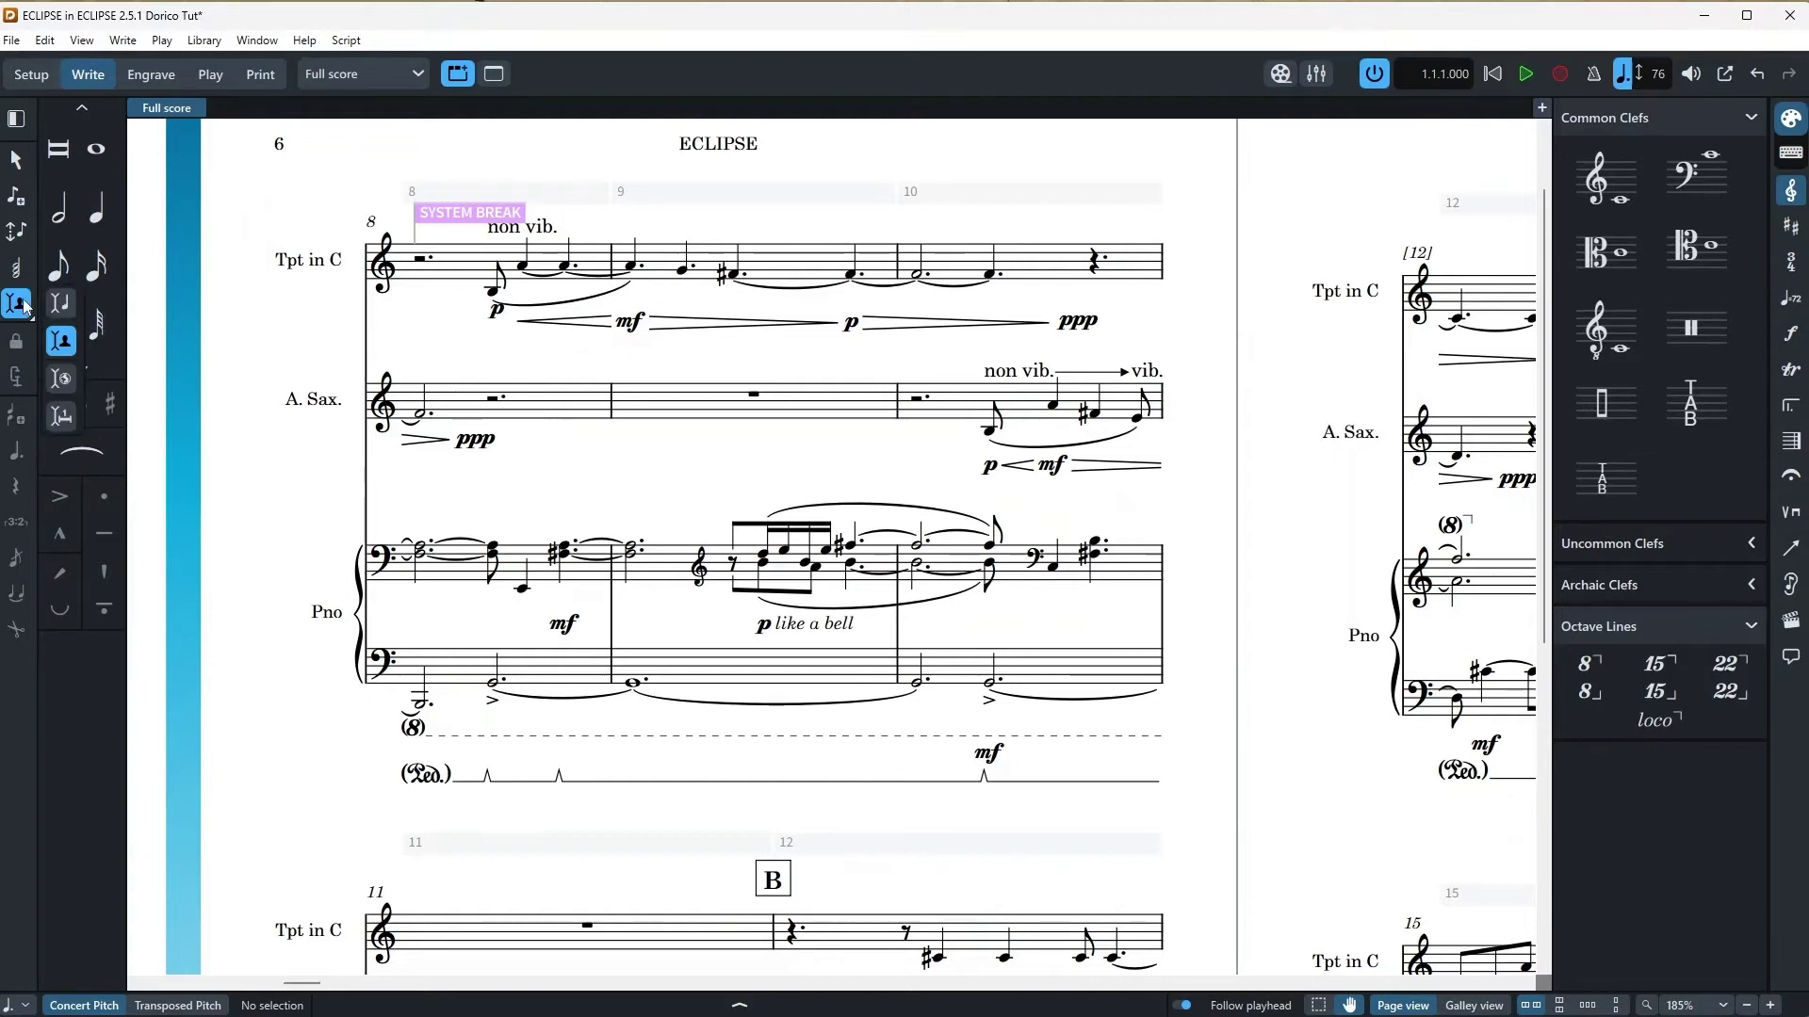
left_click(56, 378)
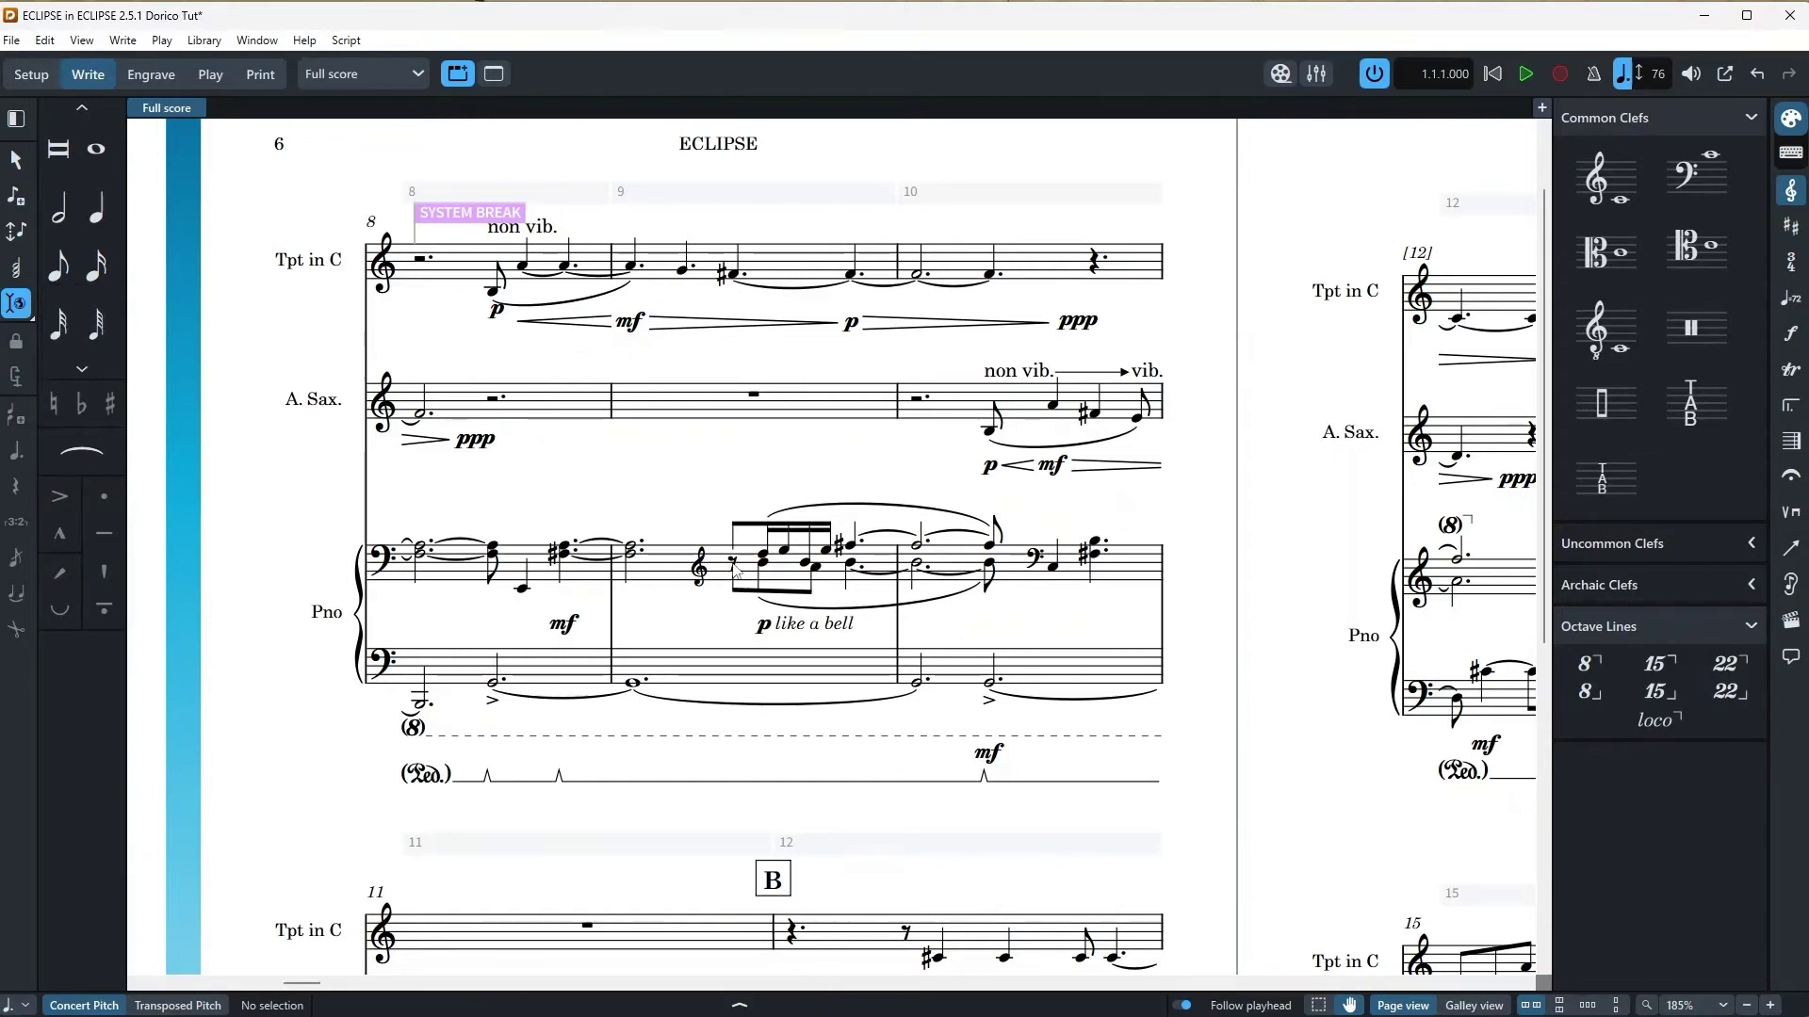
Step: Turn piano bar 9's eighth rest into a D5 sixteenth note, then undo it
left_click(734, 563)
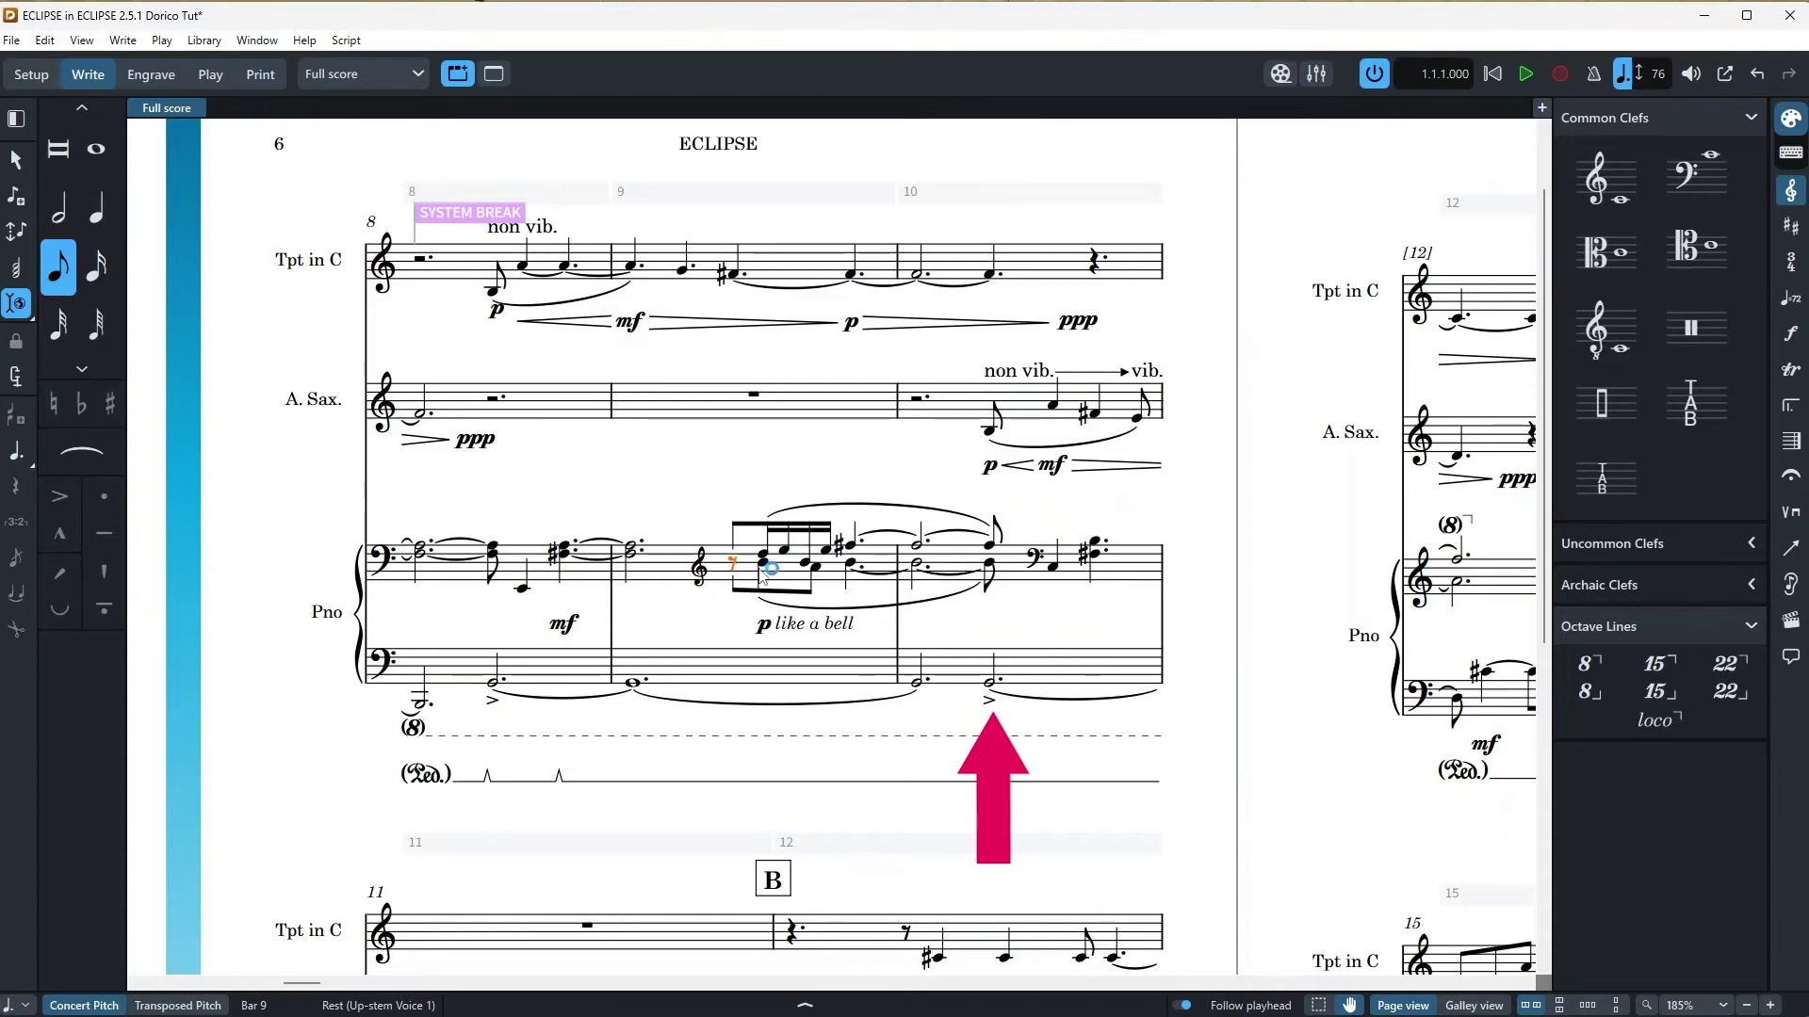
key("5")
key("d")
scroll(909, 542, "down", 2)
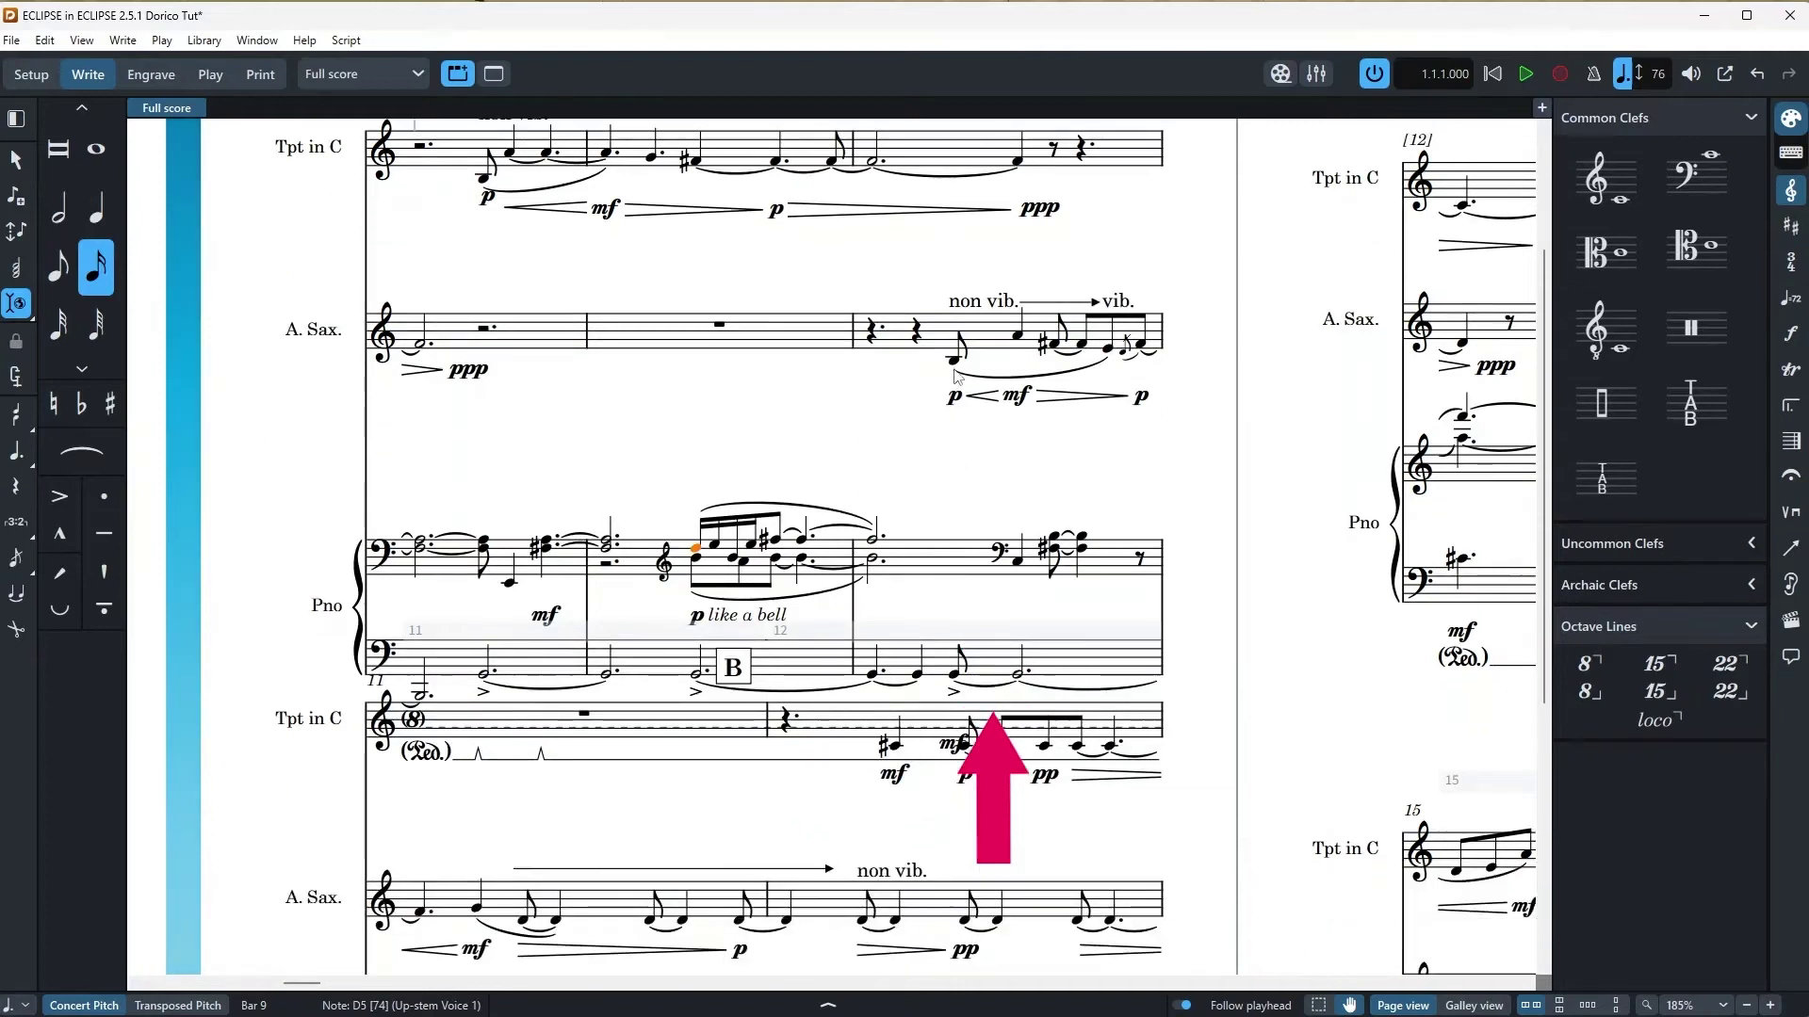
scroll(968, 452, "up", 1)
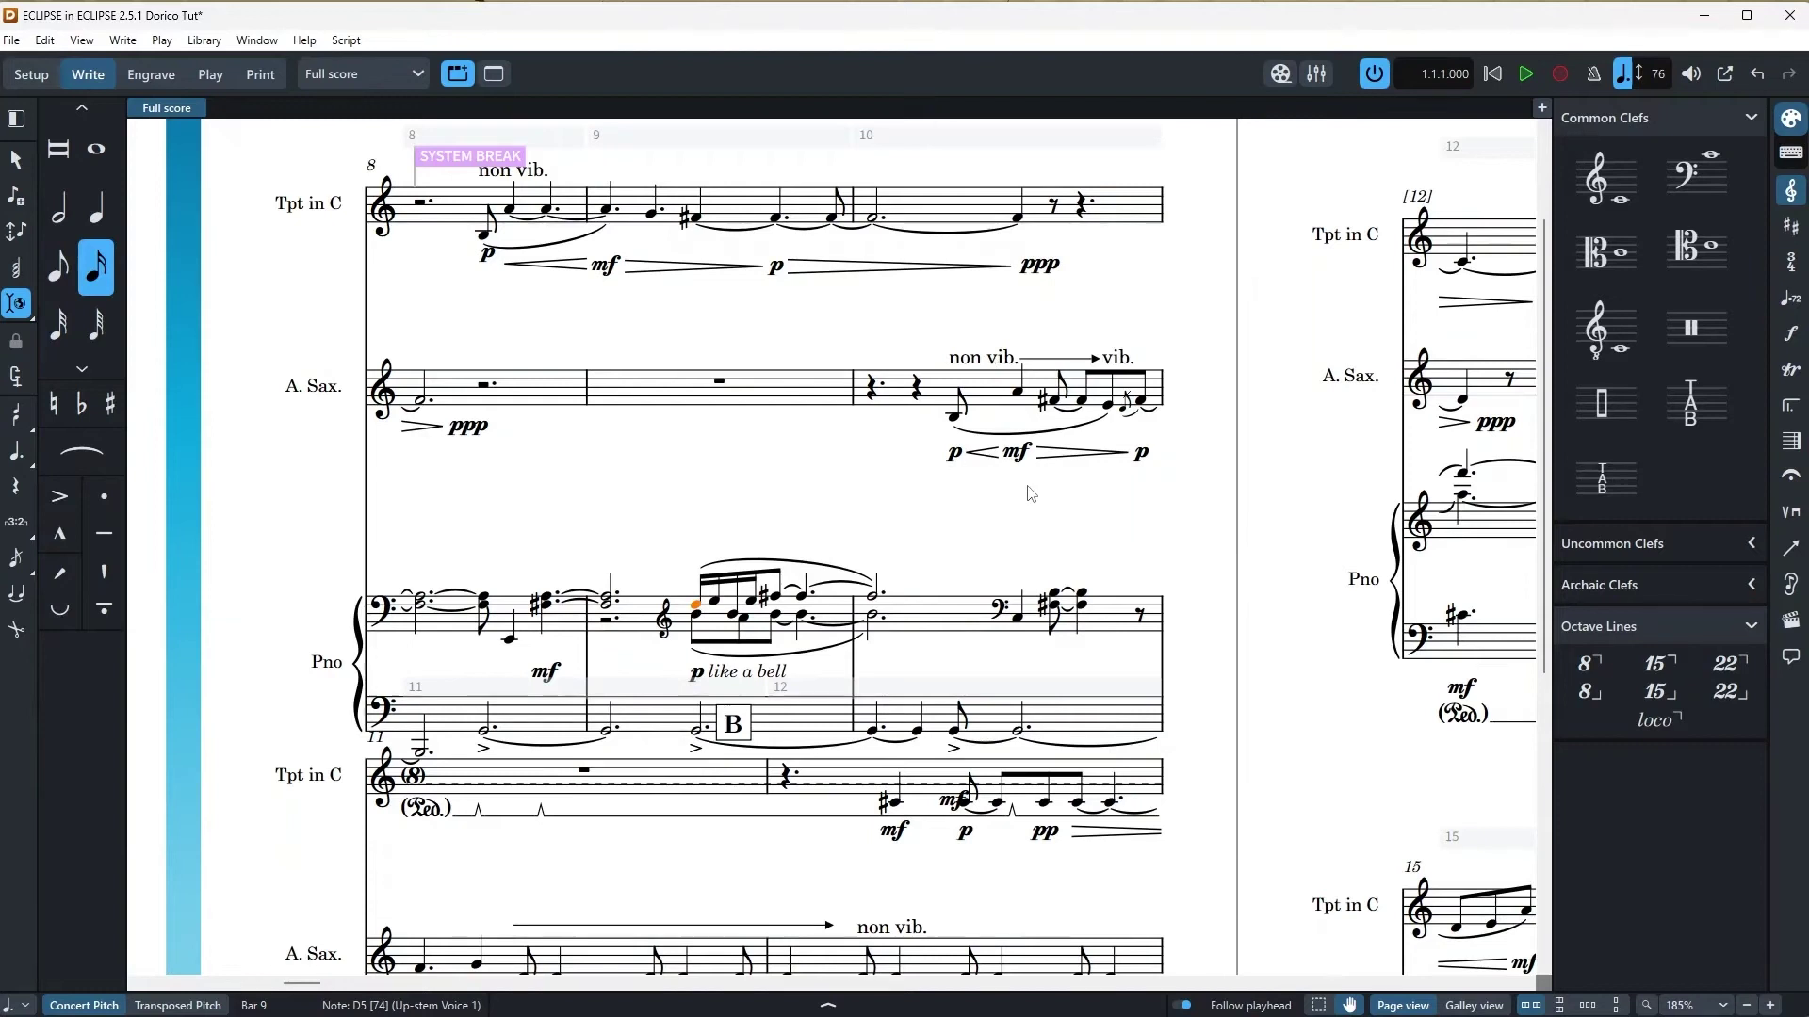
key("ctrl+z")
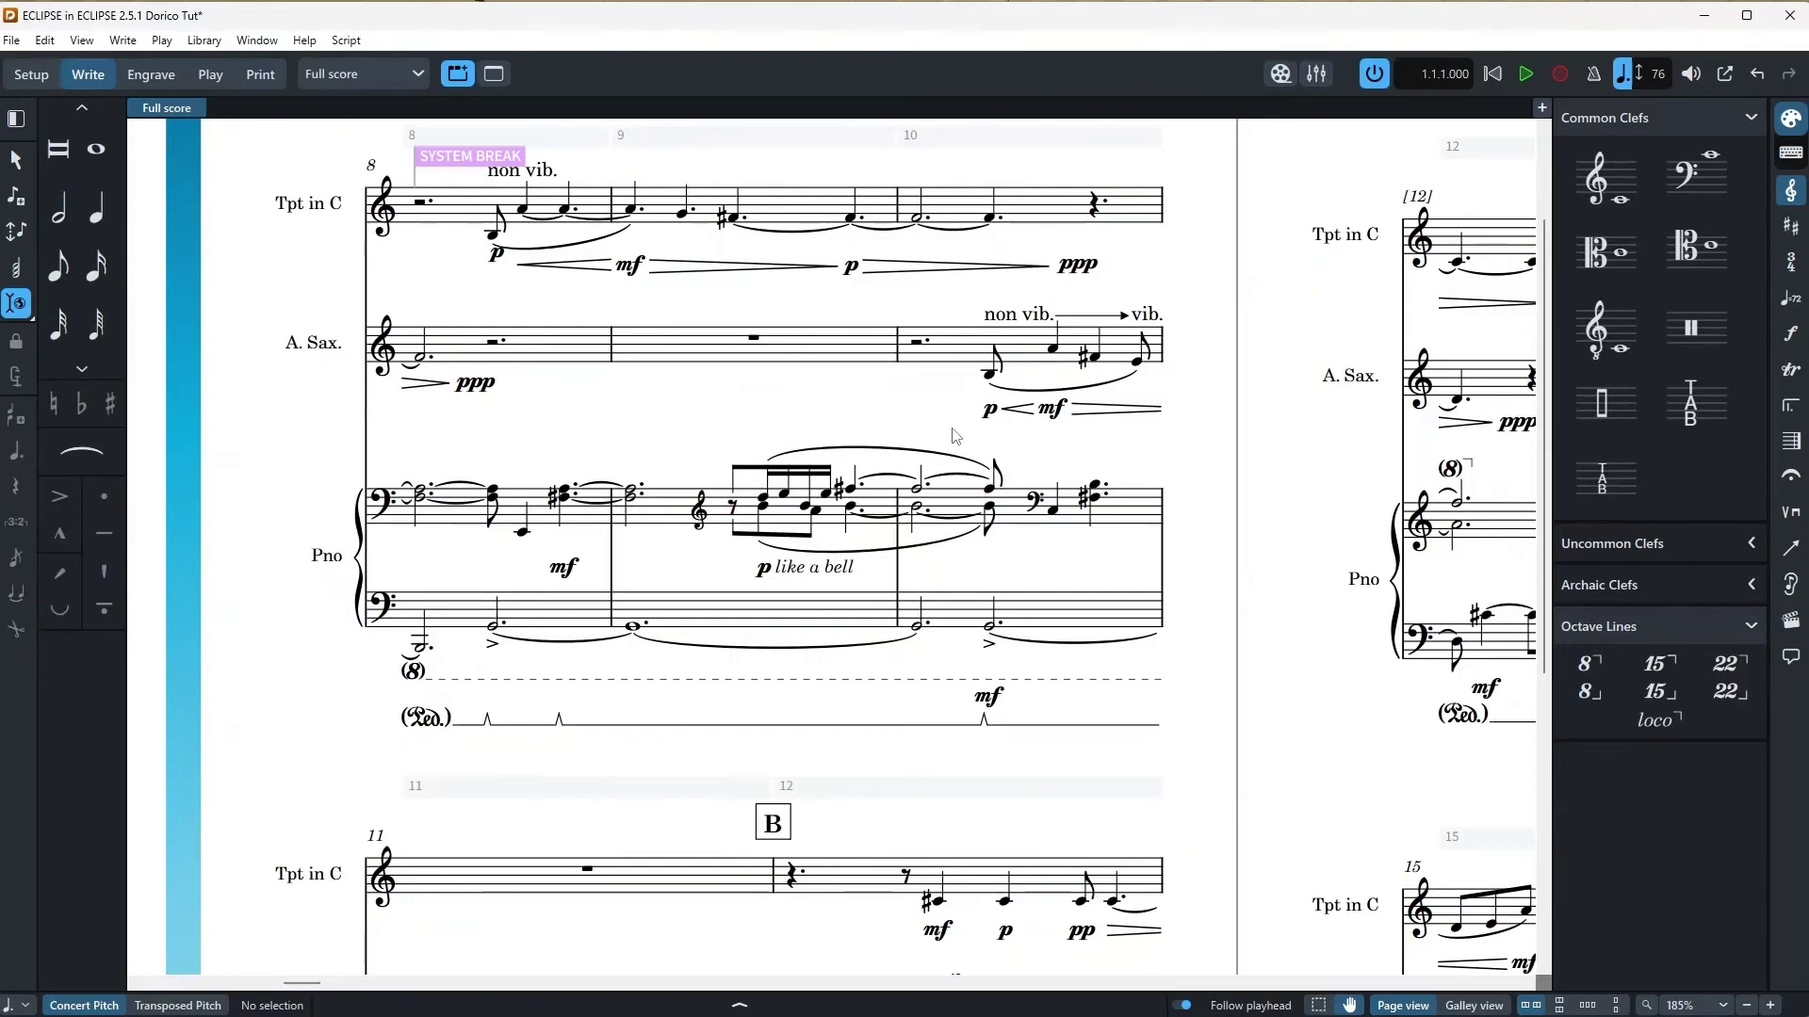
Step: Reopen the four-option Insert mode scope flyout in the left toolbar
scroll(954, 435, "up", 1)
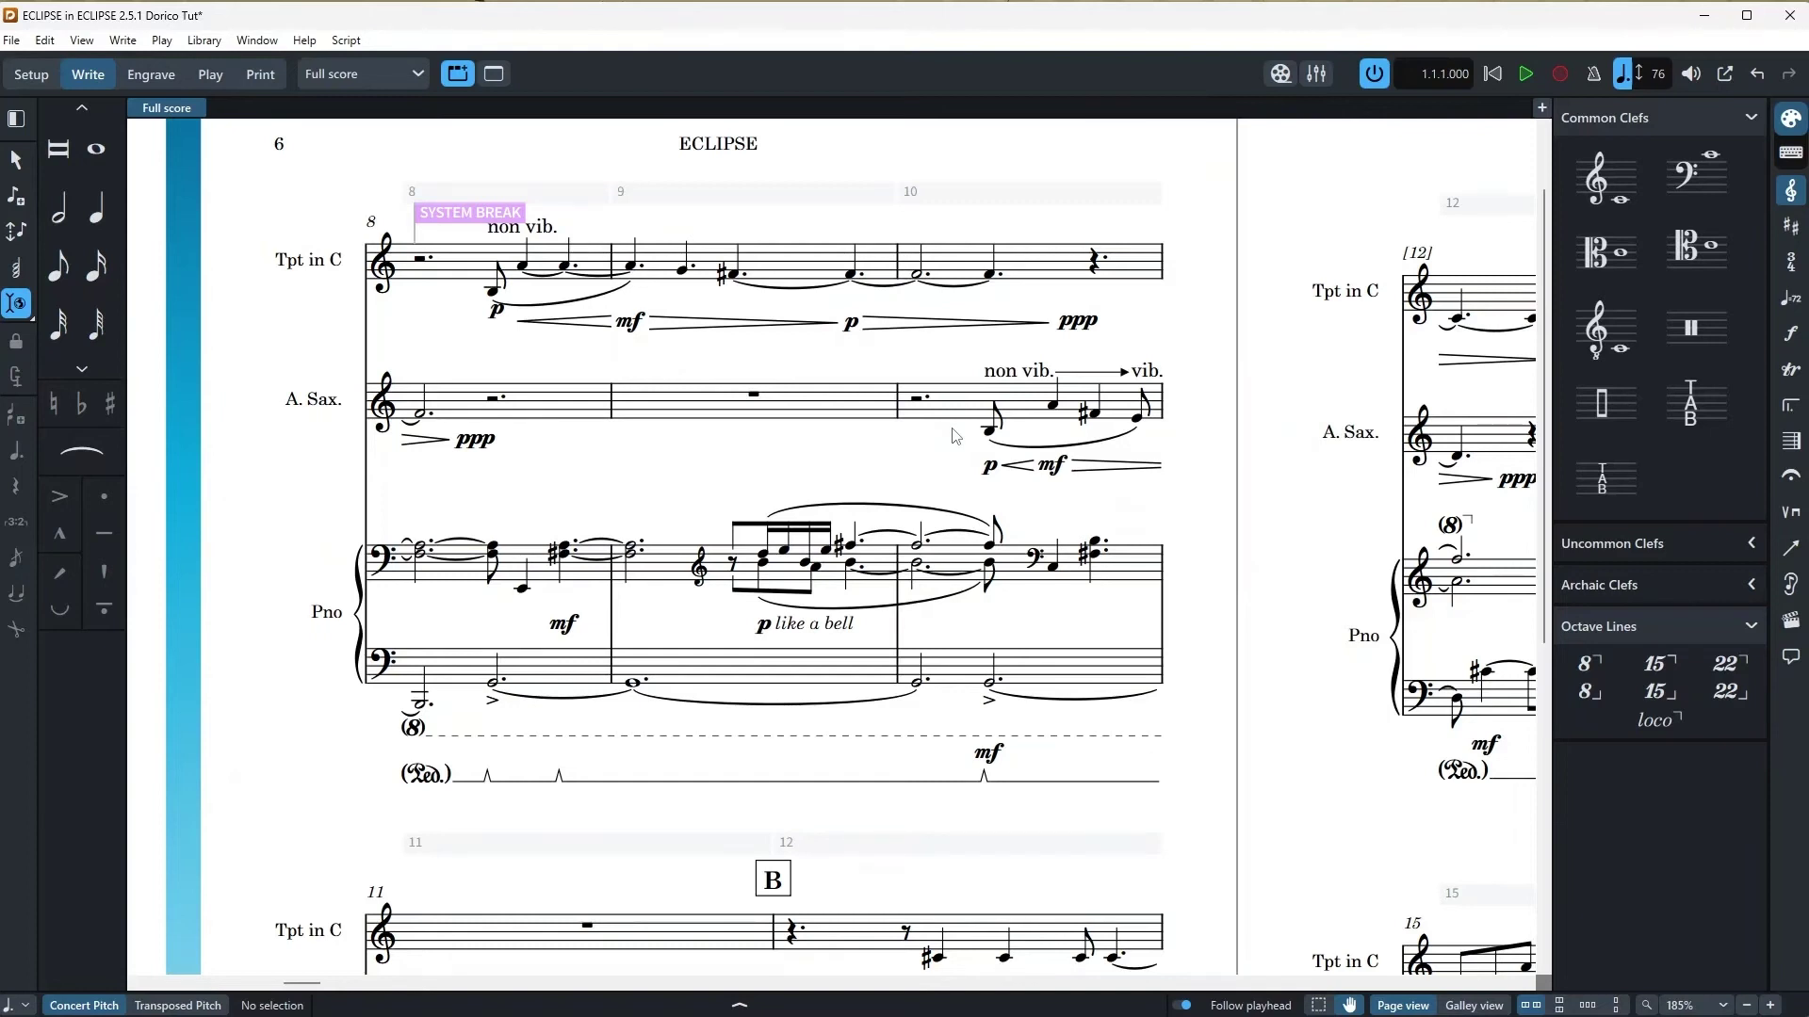
left_click(14, 309)
Step: Set Insert mode to Insert bars and turn trumpet bar 8's dotted half rest into a B3 eighth note
mouse_move(28, 316)
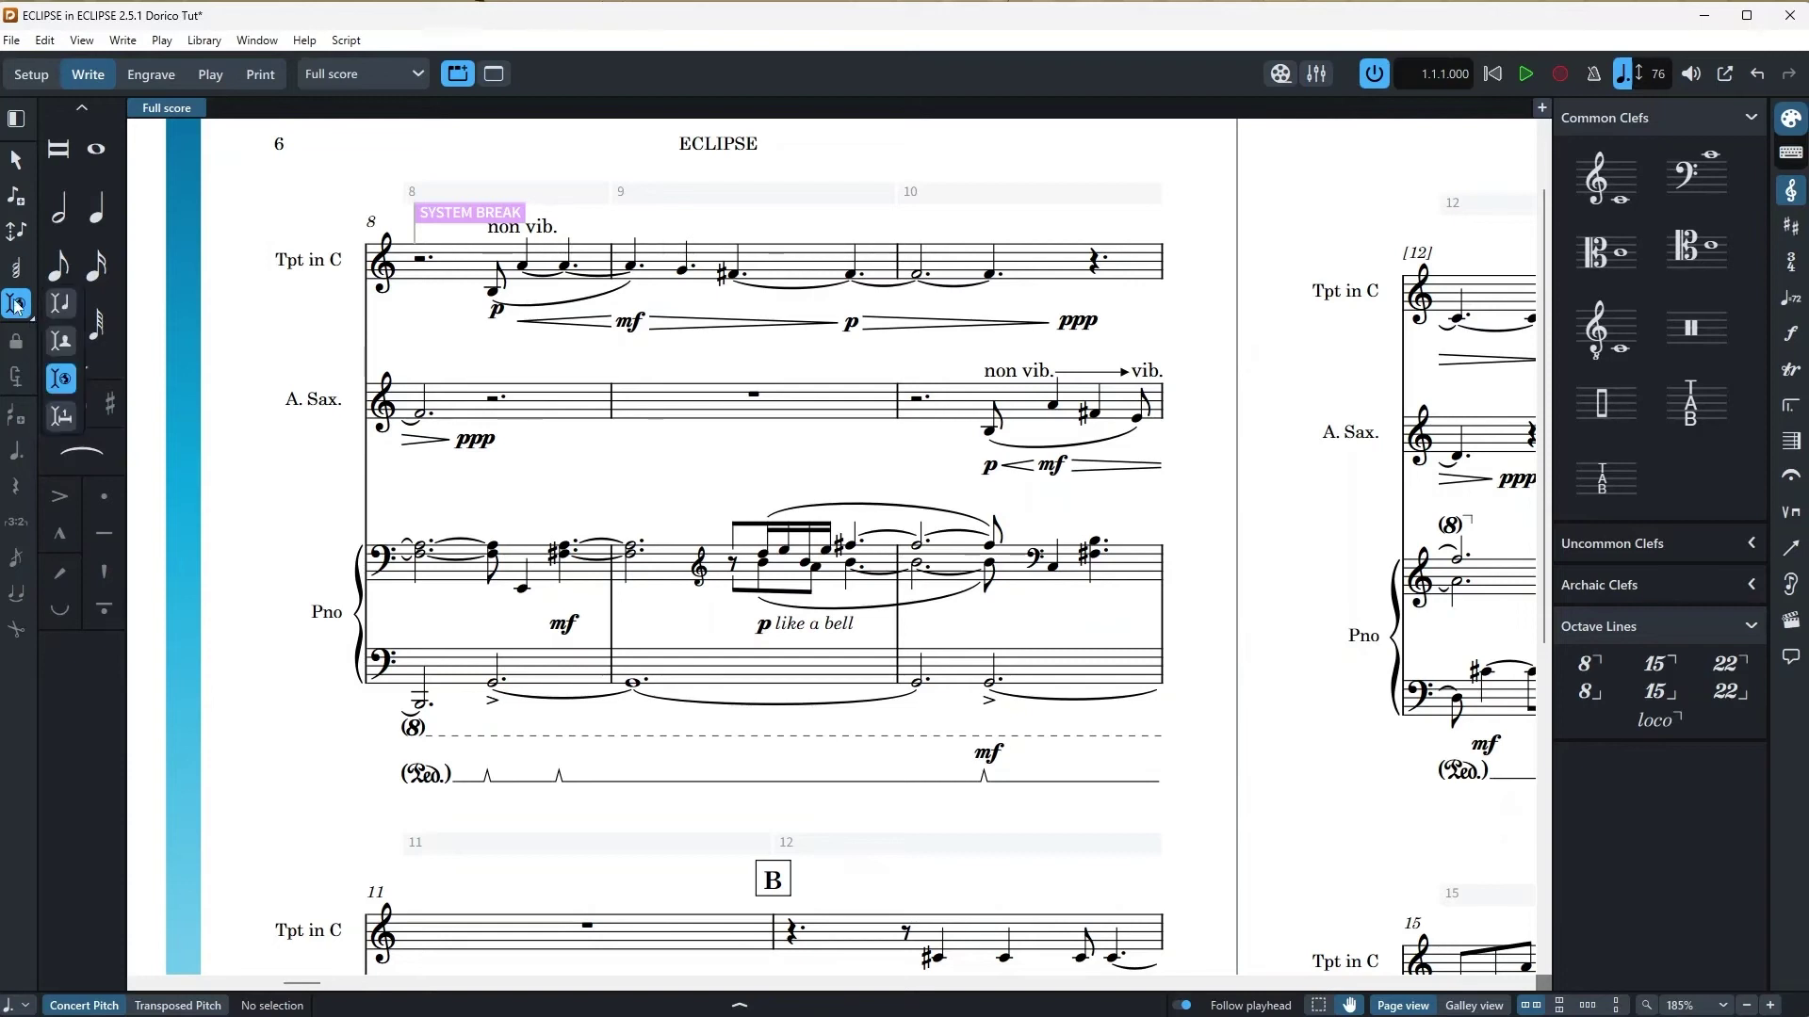
left_click(61, 418)
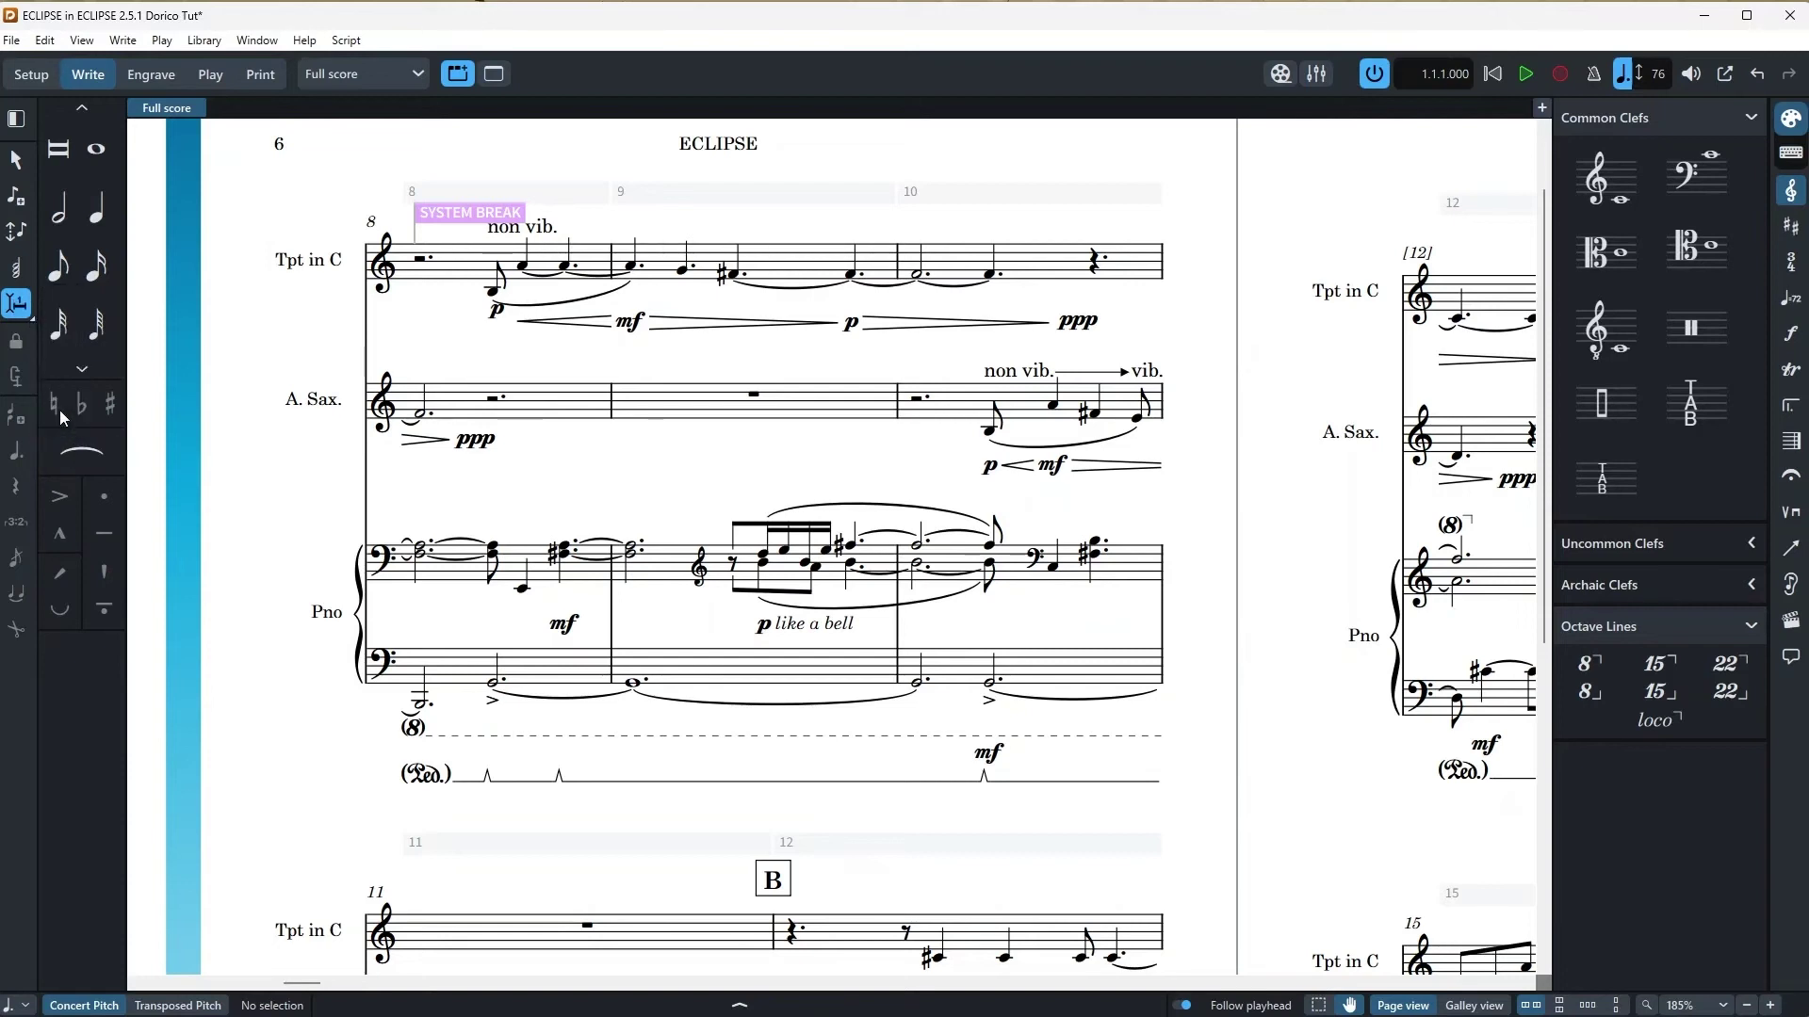
left_click(424, 267)
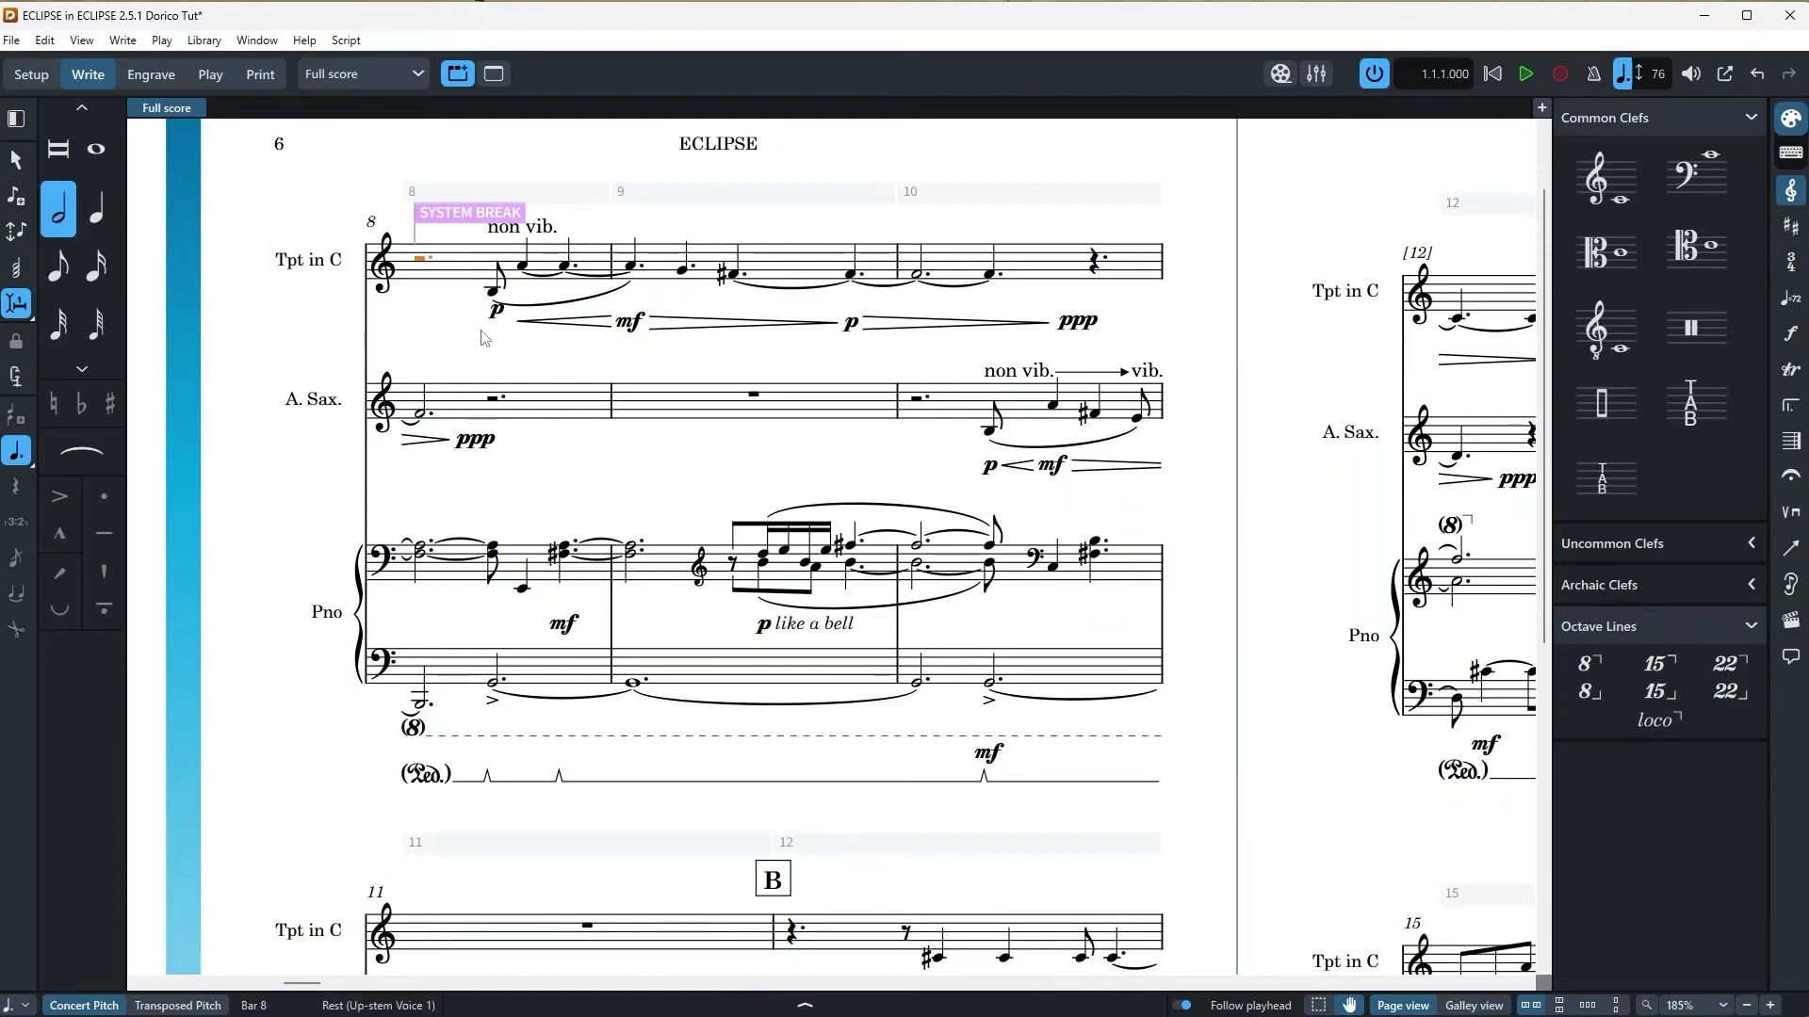
scroll(602, 471, "left", 3)
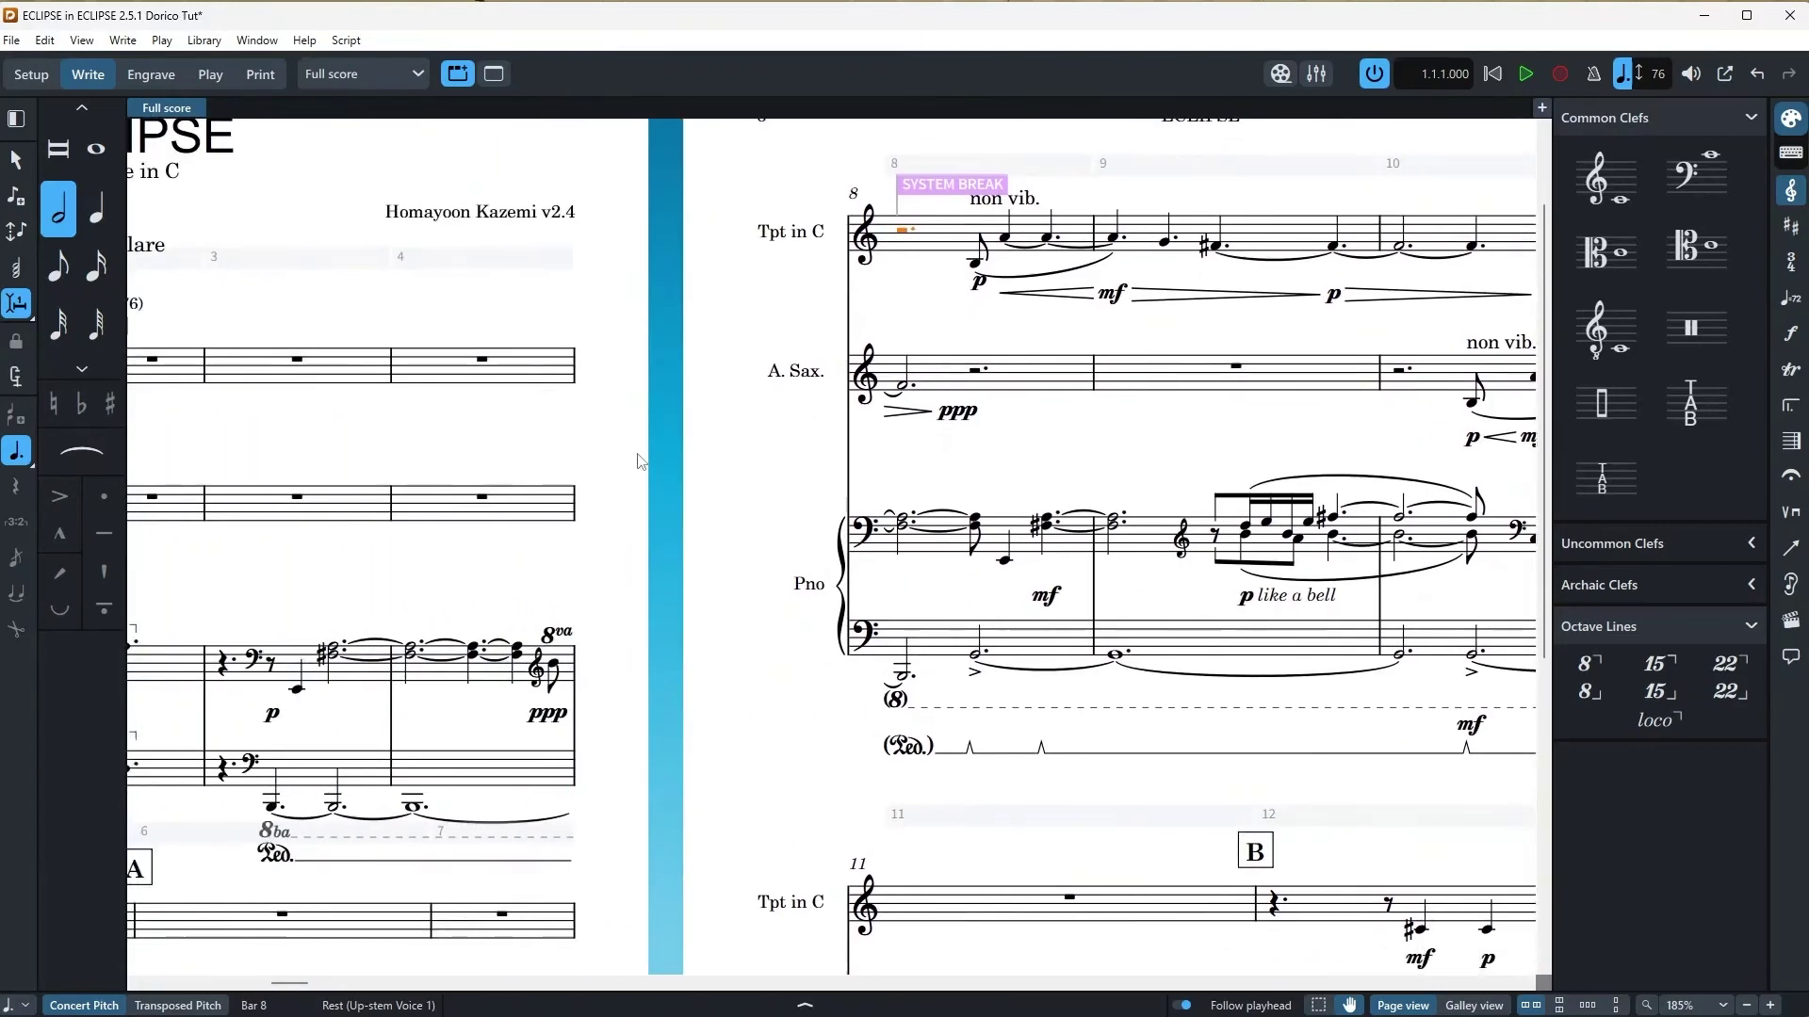
scroll(639, 461, "left", 3)
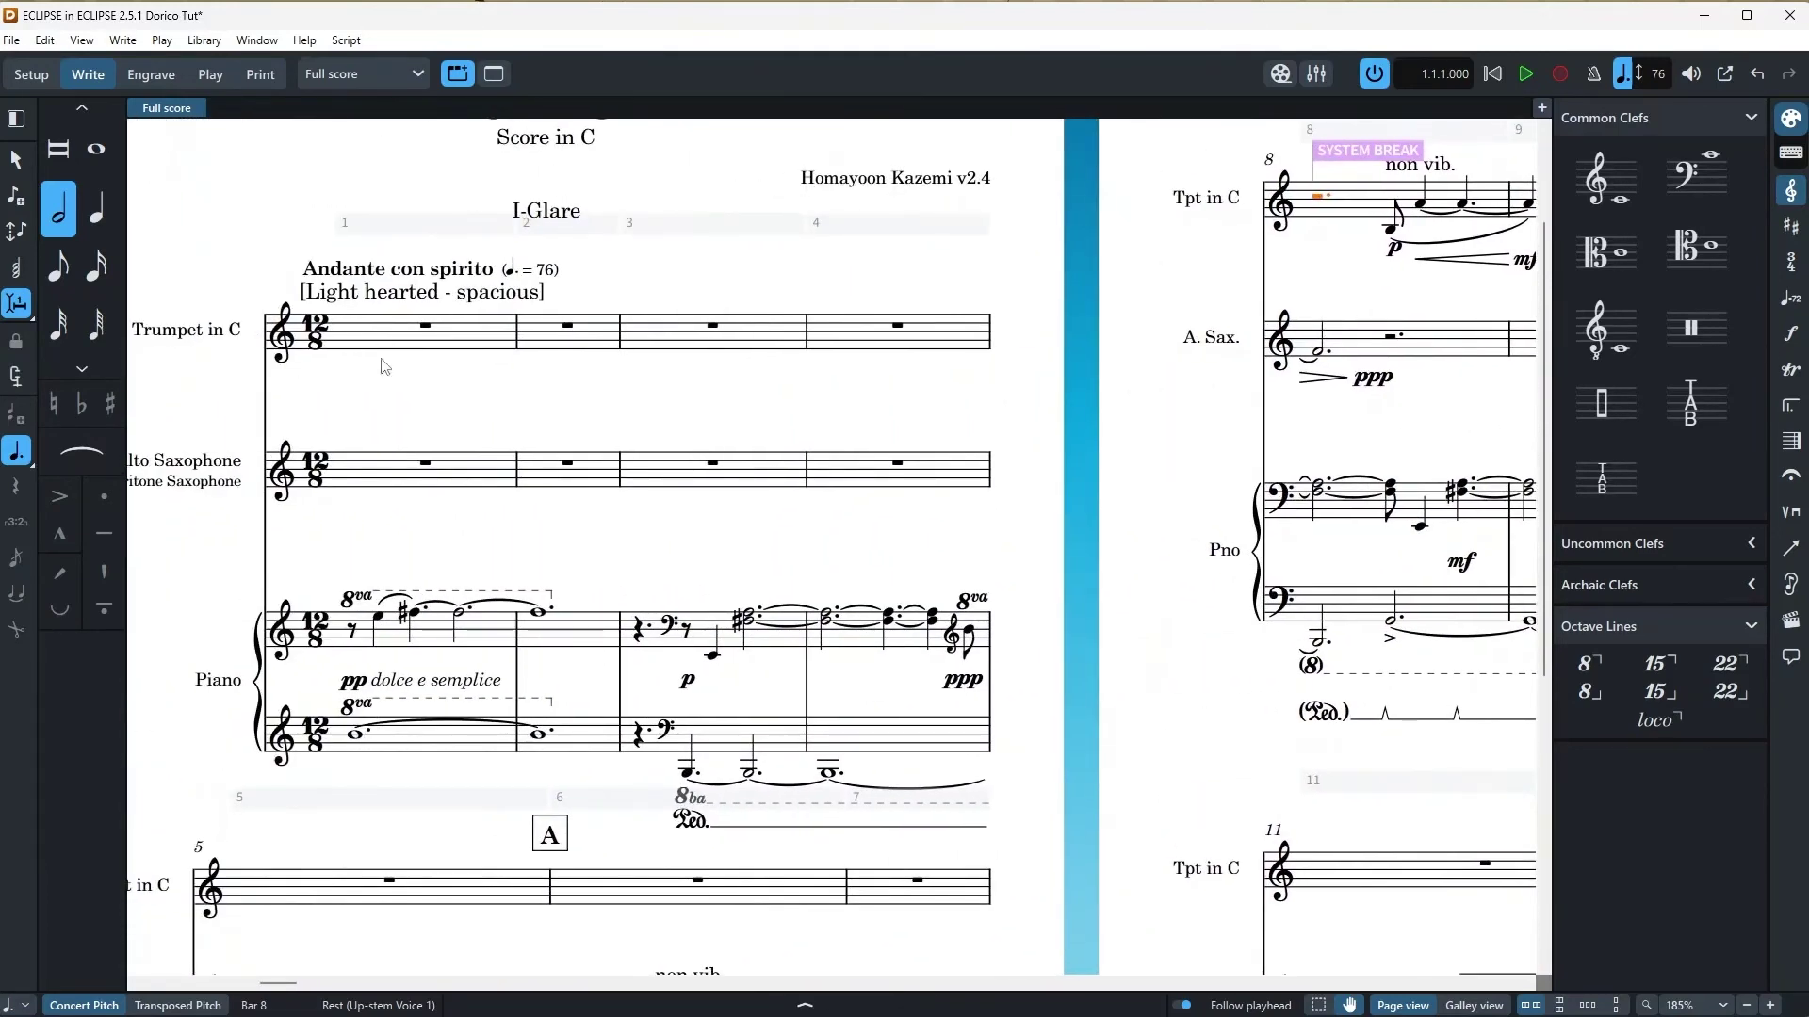
scroll(758, 310, "right", 6)
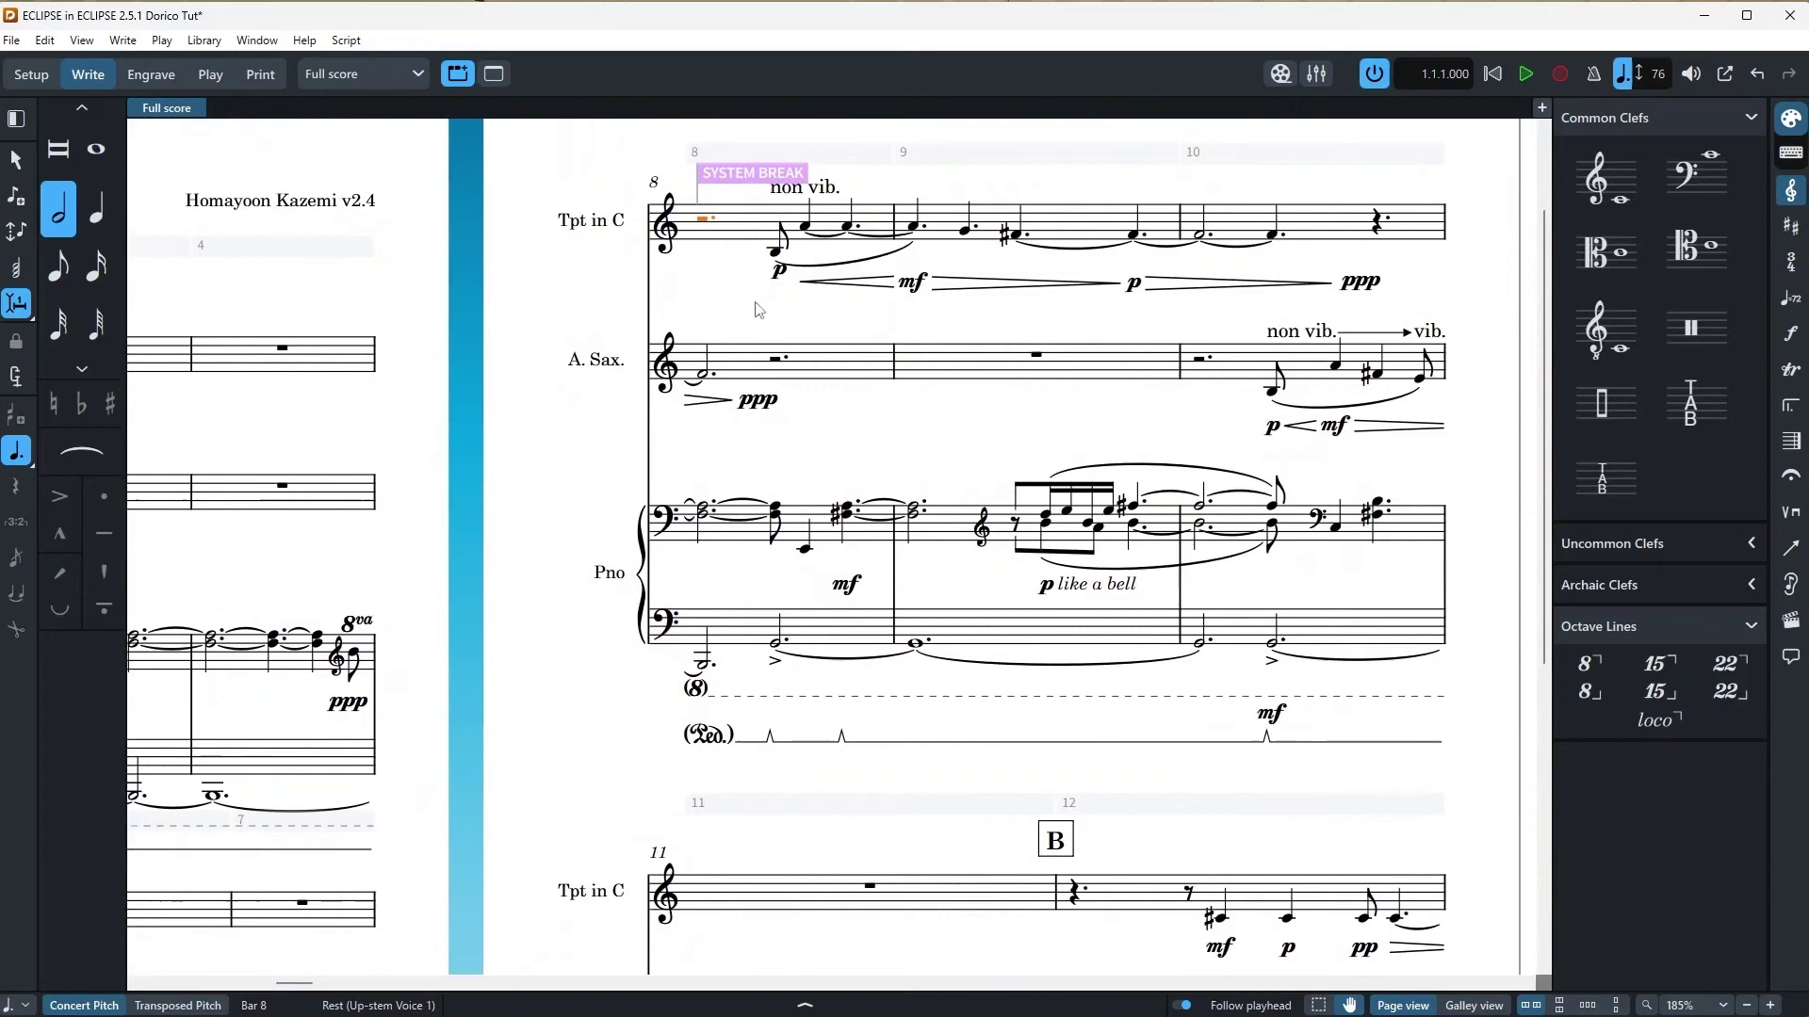
left_click_drag(753, 299, 539, 323)
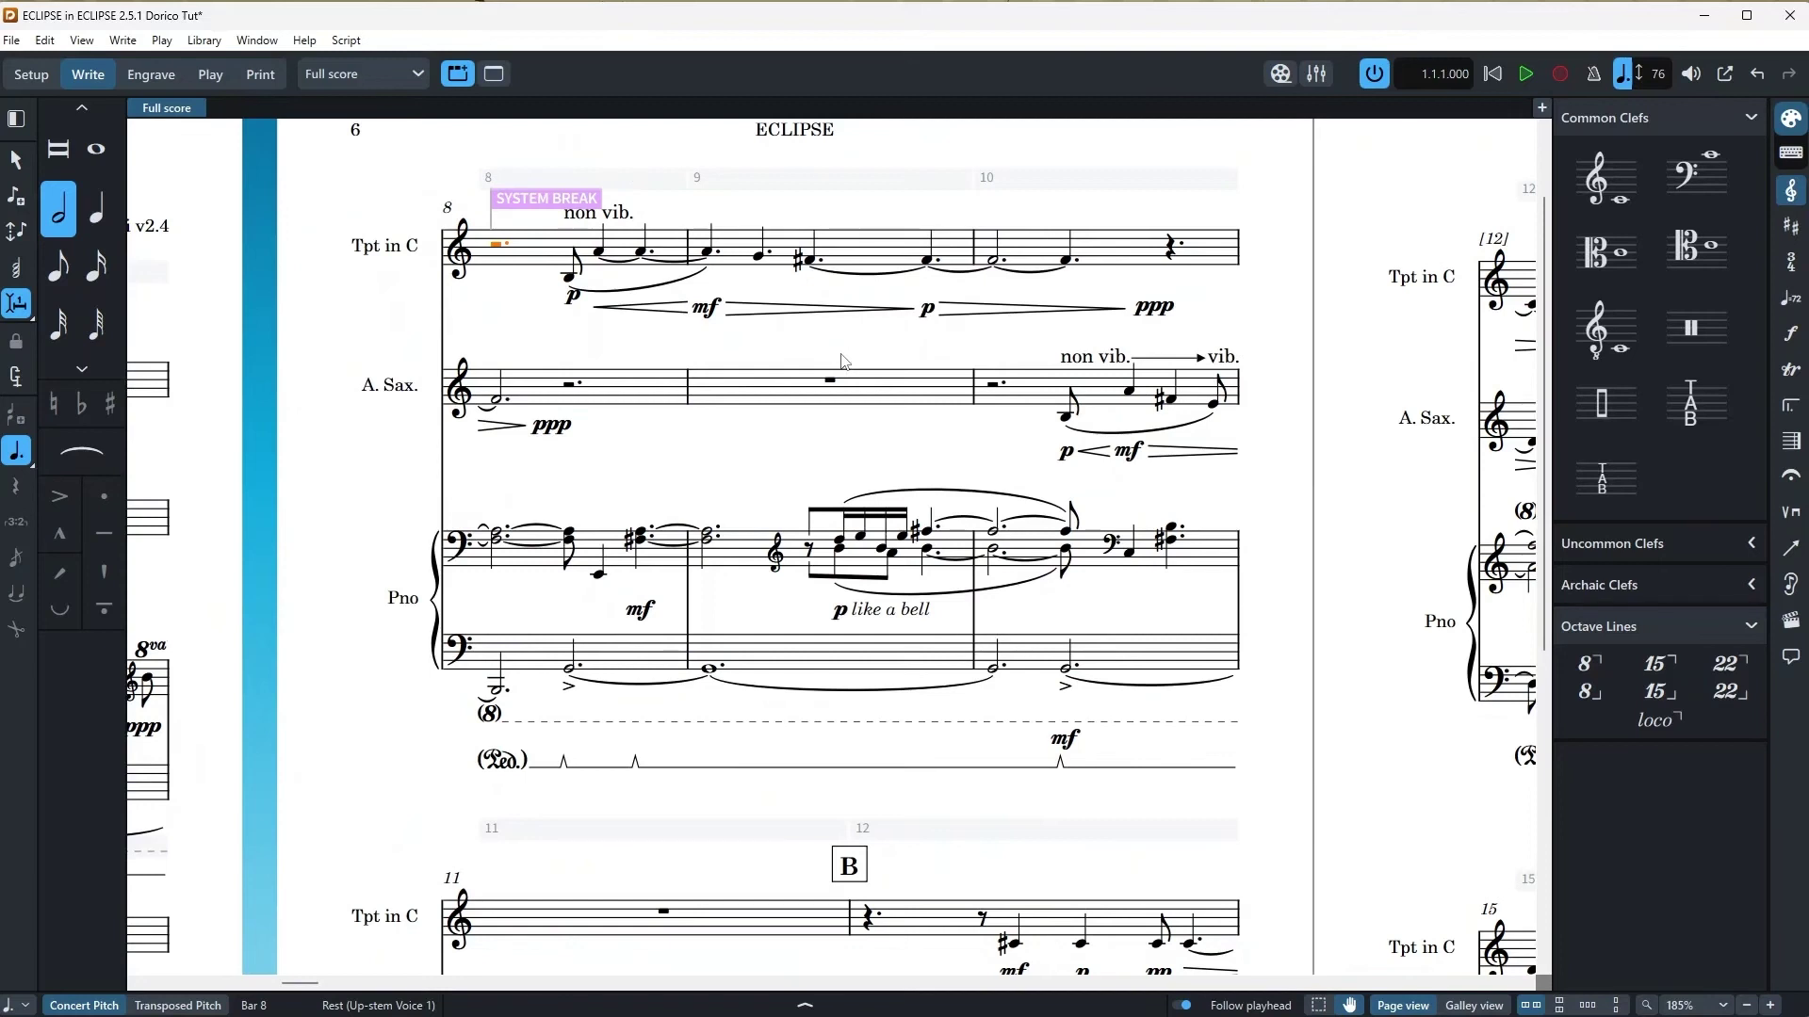
key("ctrl+z")
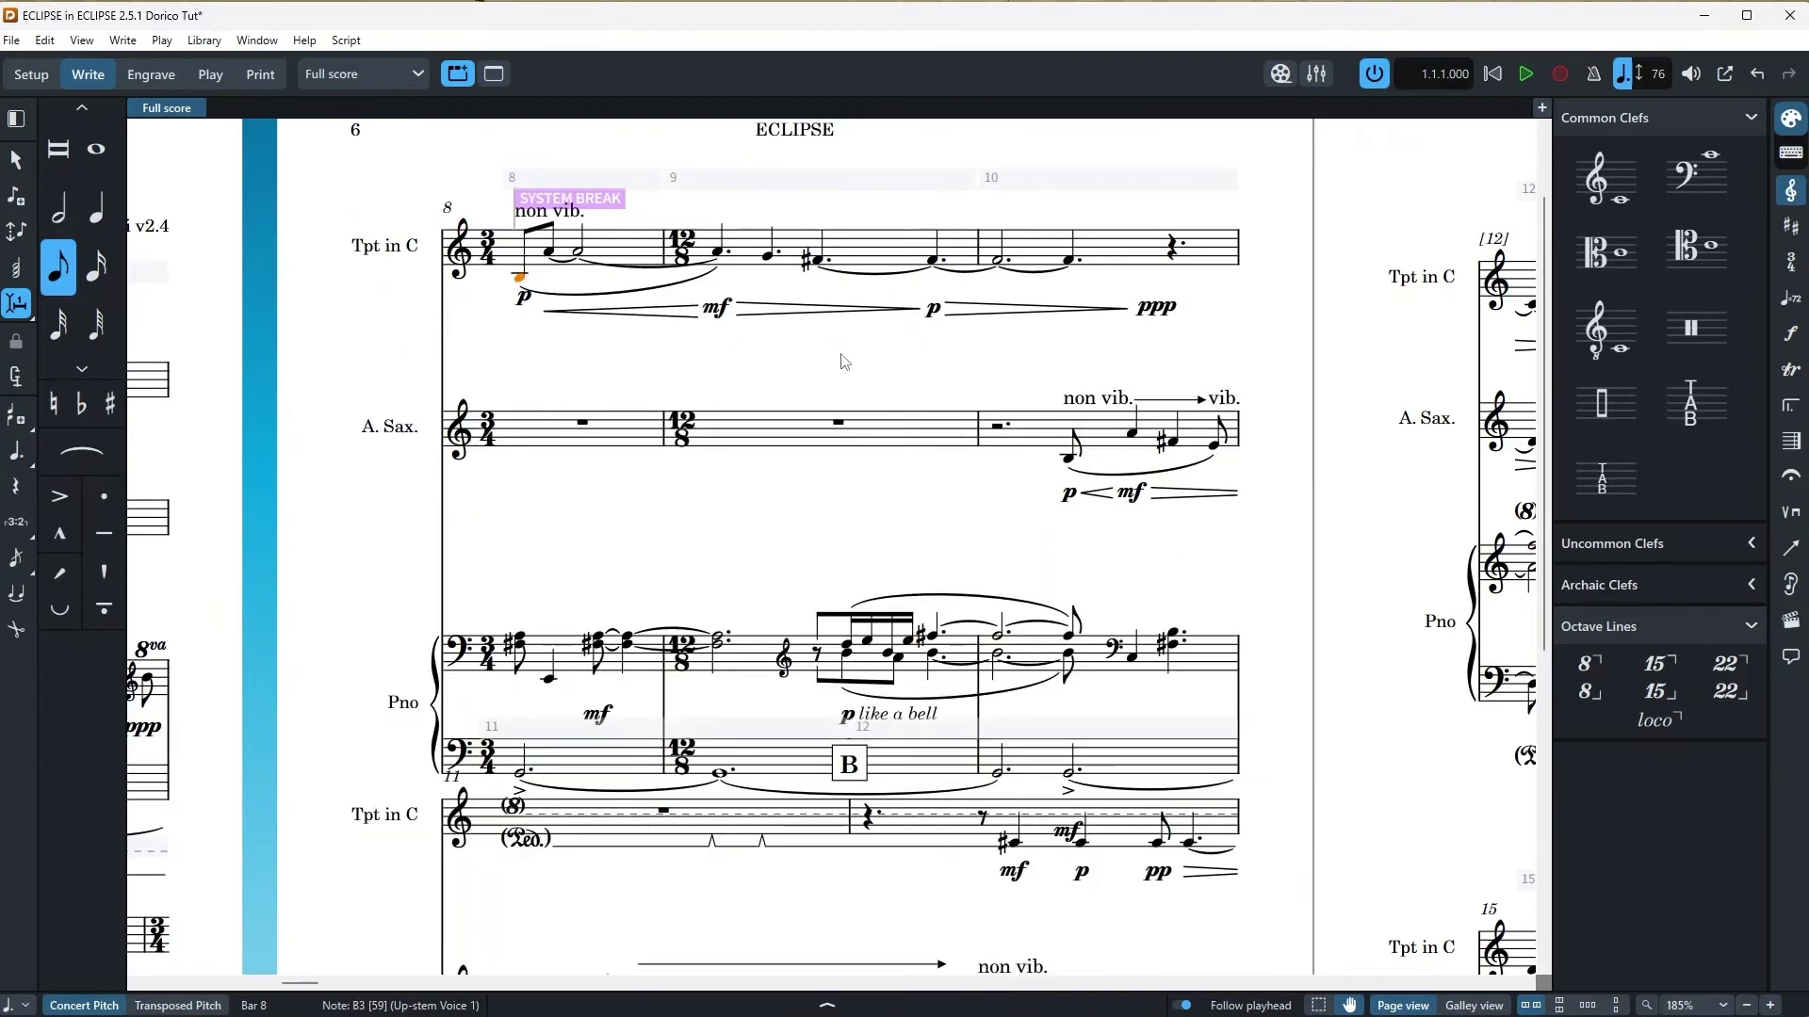